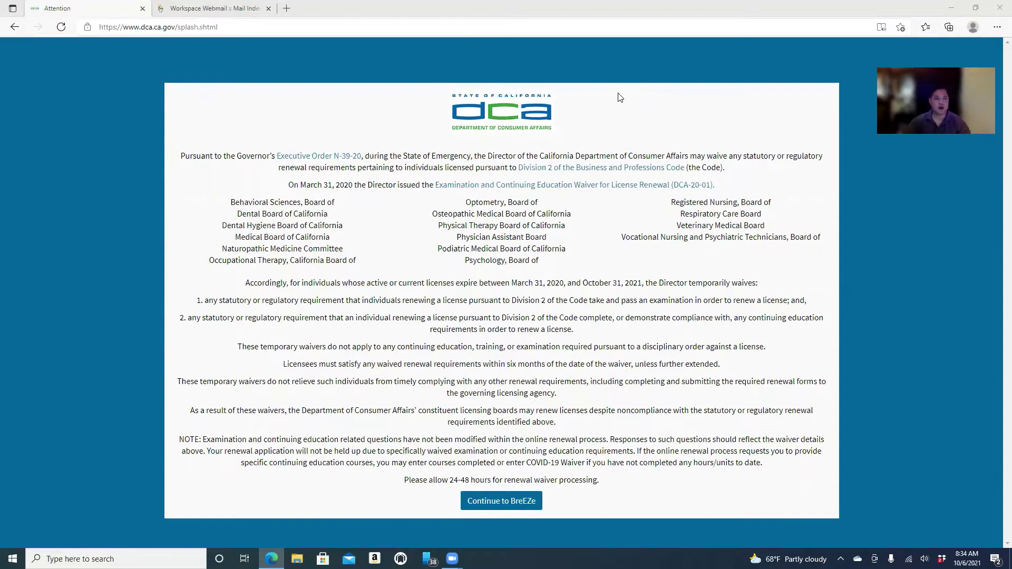
Load breeze.ca.gov in Edge and continue past the DCA waiver notice to the login page.
click(329, 29)
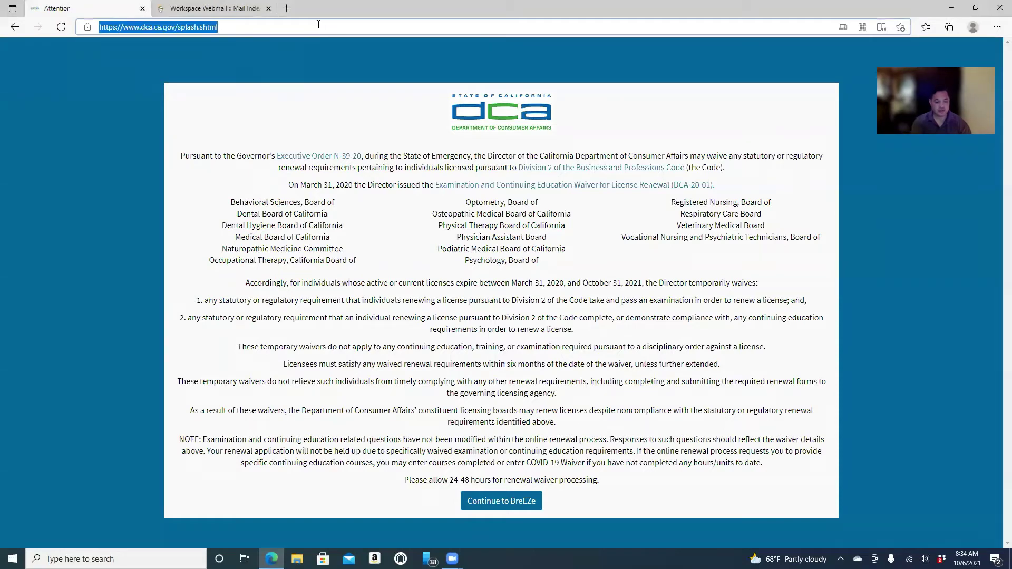
text(brr)
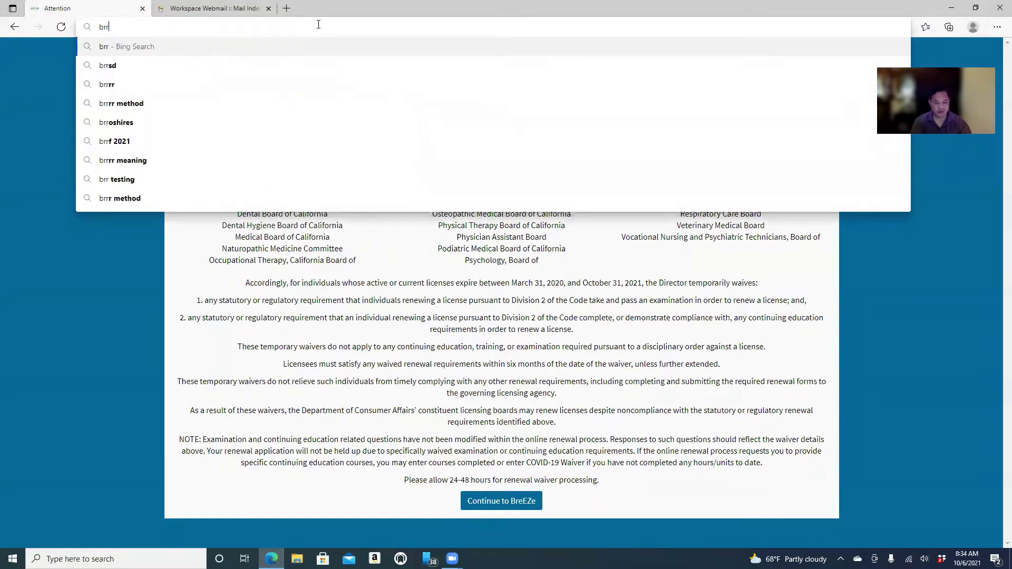
key(BackSpace)
text(eer)
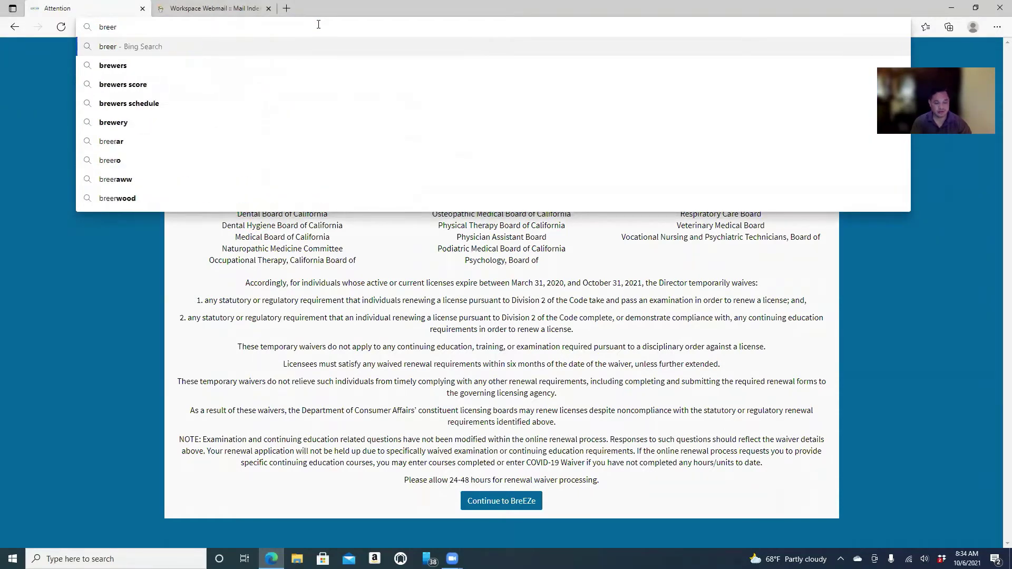
key(BackSpace)
text(ze.)
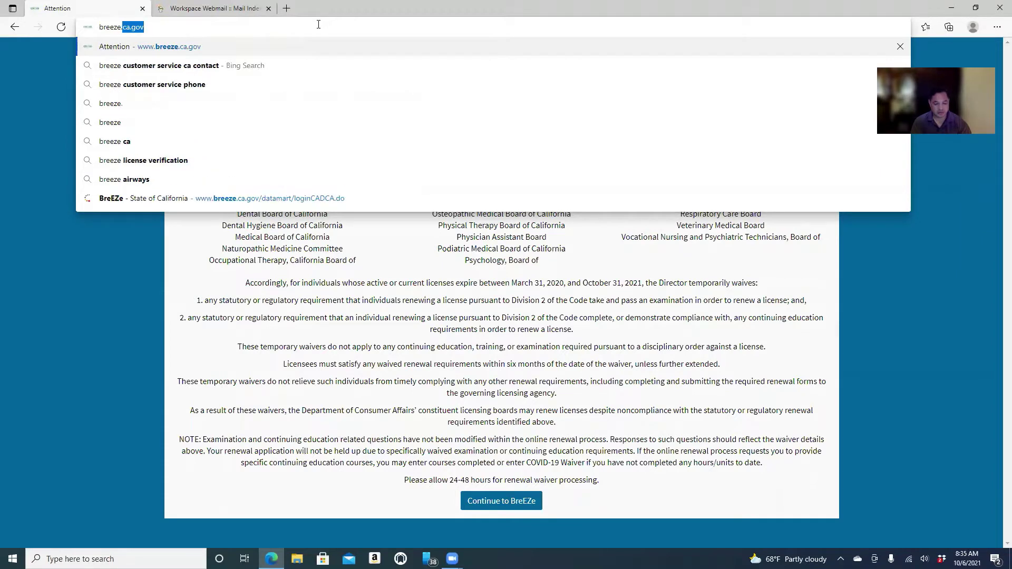
text(ca.gov)
key(Return)
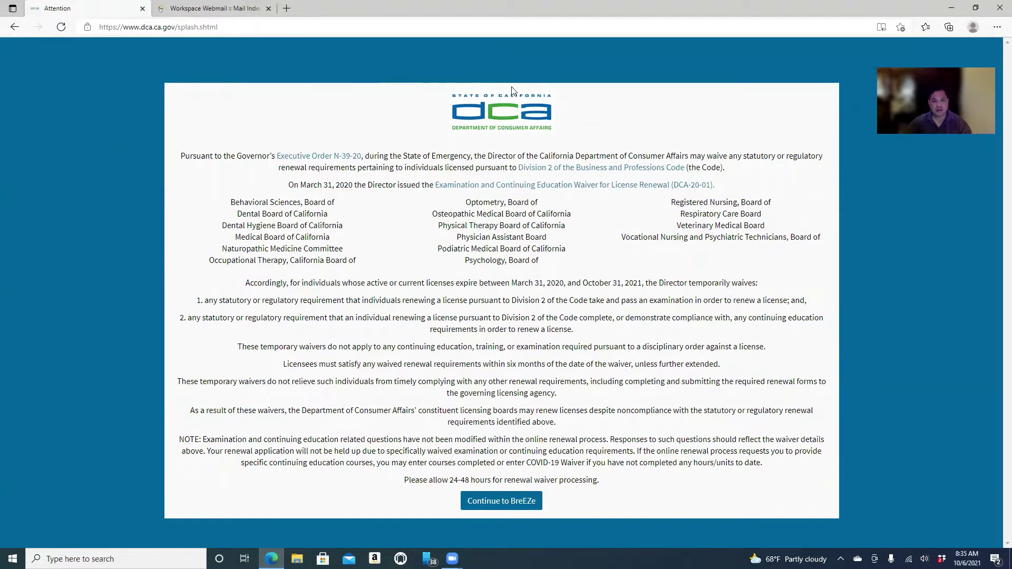
click(510, 502)
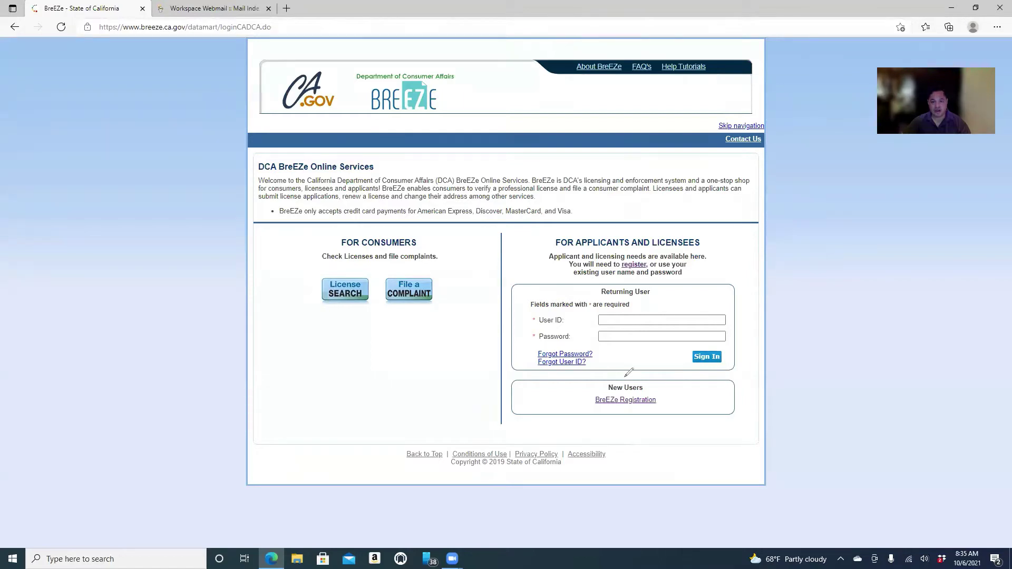
Open the BreEZe Registration link under New Users to reach the blank User Registration form.
mouse_move(625, 374)
mouse_down()
mouse_move(575, 383)
mouse_move(577, 410)
mouse_move(640, 446)
mouse_move(682, 436)
mouse_move(678, 380)
mouse_move(640, 366)
mouse_move(604, 369)
mouse_up()
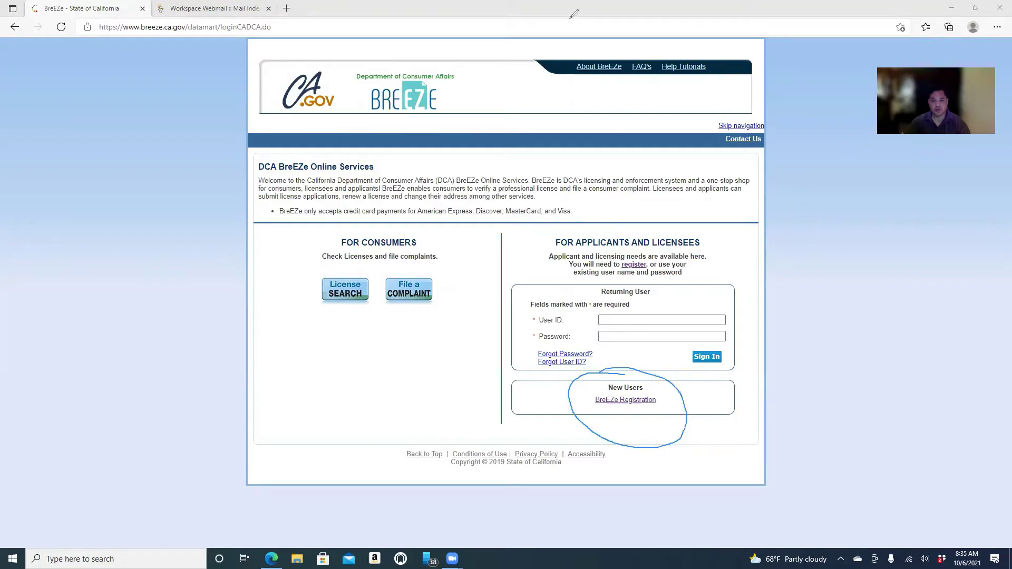
click(574, 14)
click(625, 403)
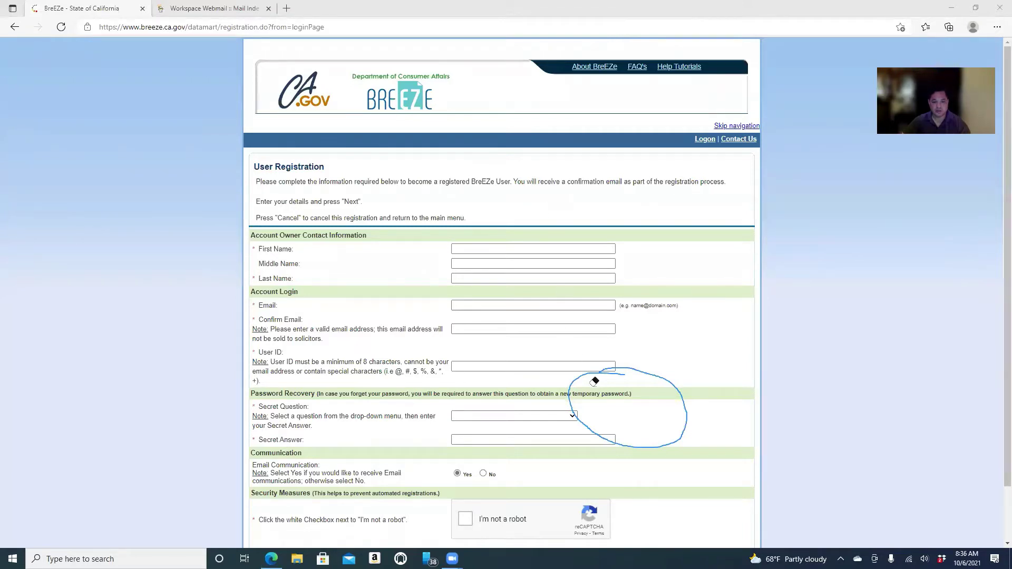
click(578, 375)
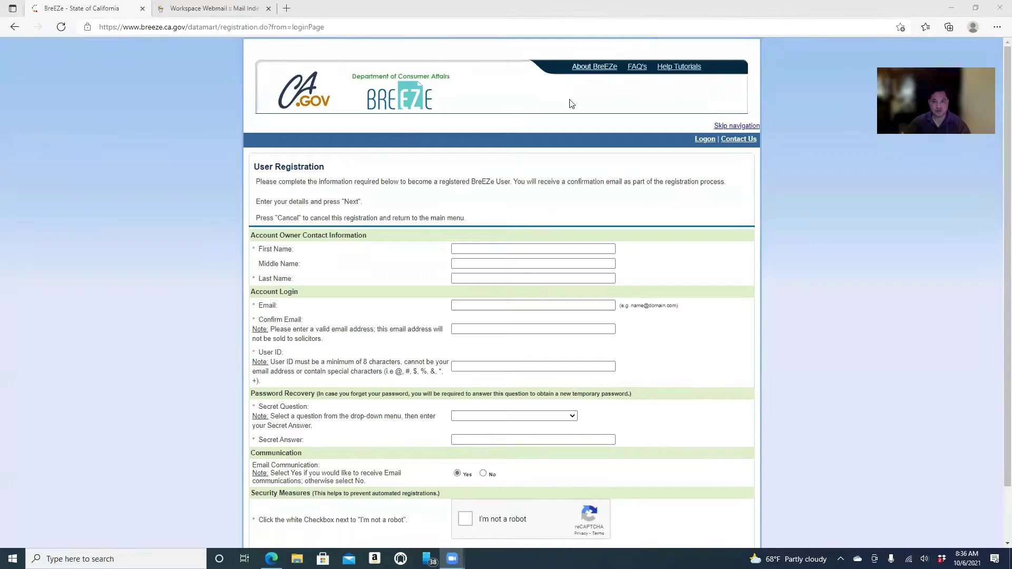
Enter the owner's first, middle and last names, trimming stray characters from the middle and last names.
click(457, 250)
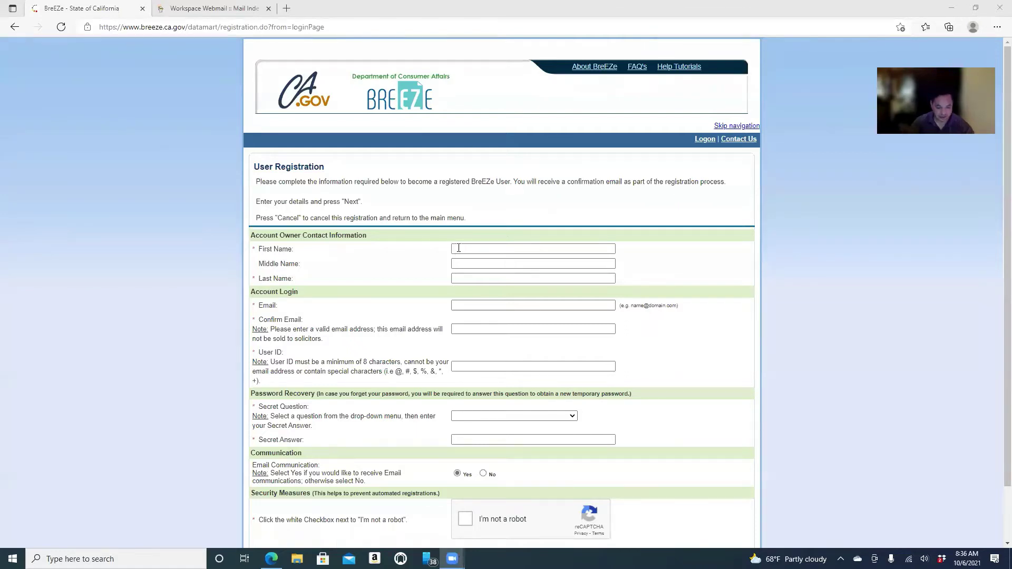
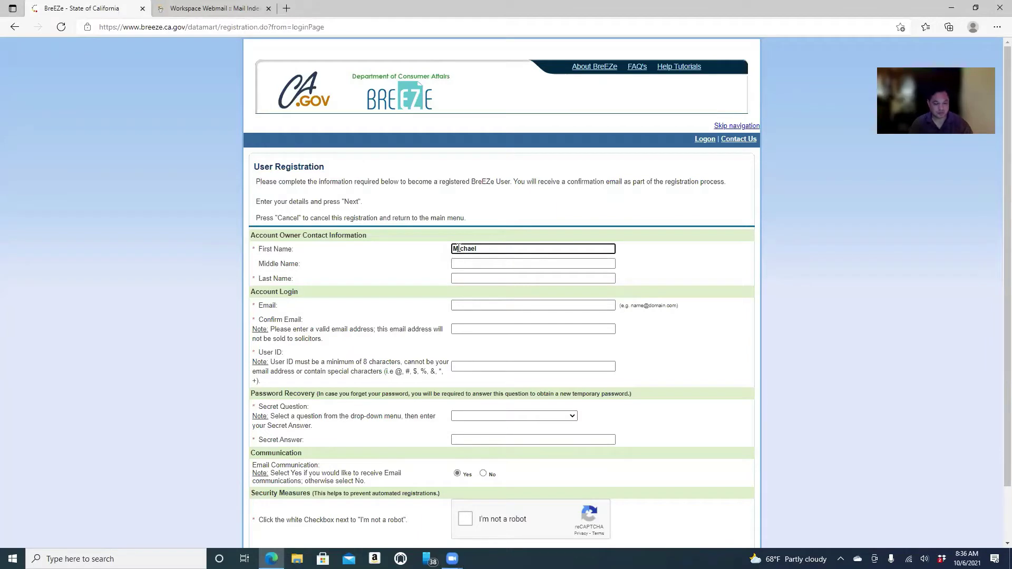
key(Tab)
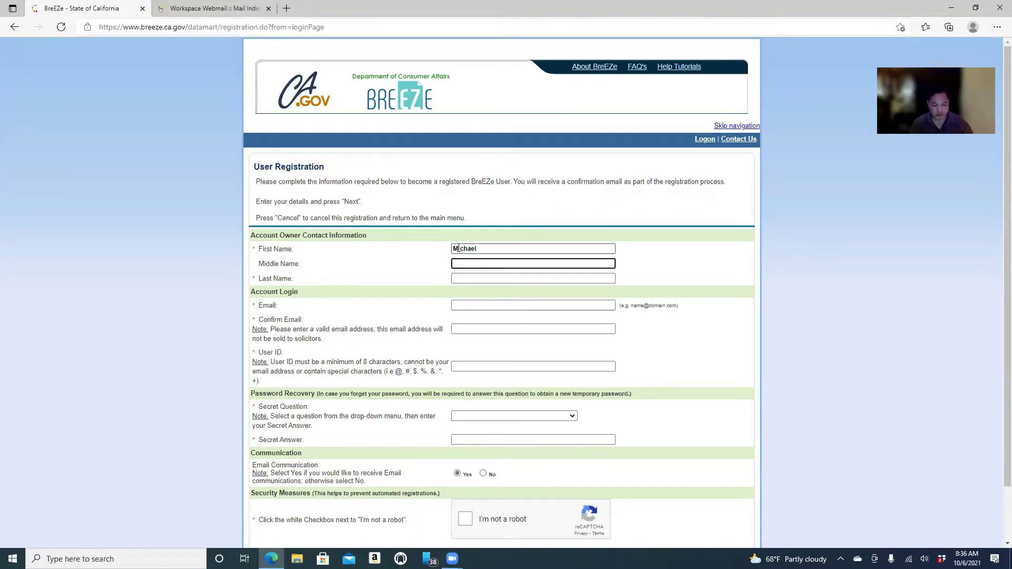
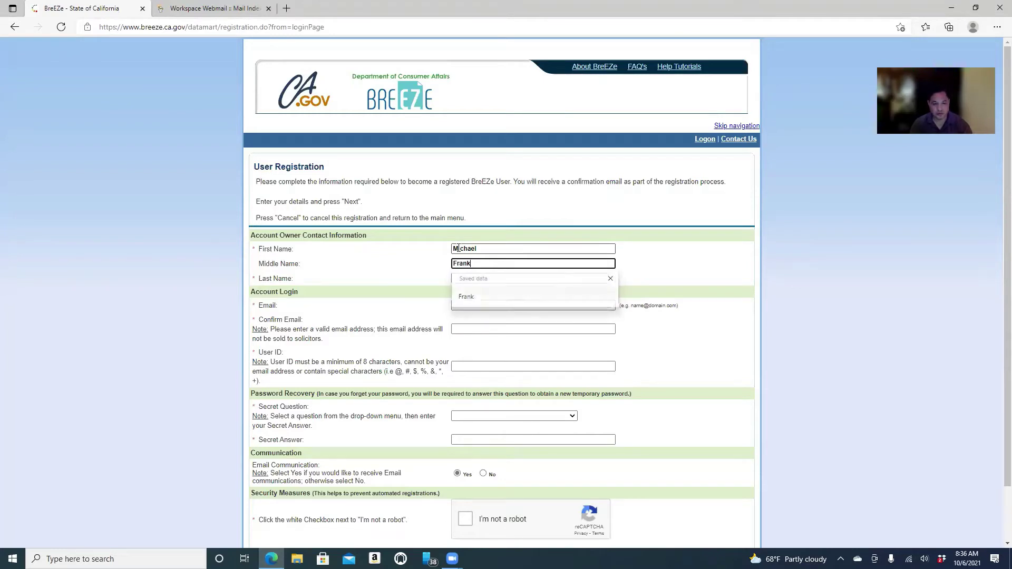
key(Tab)
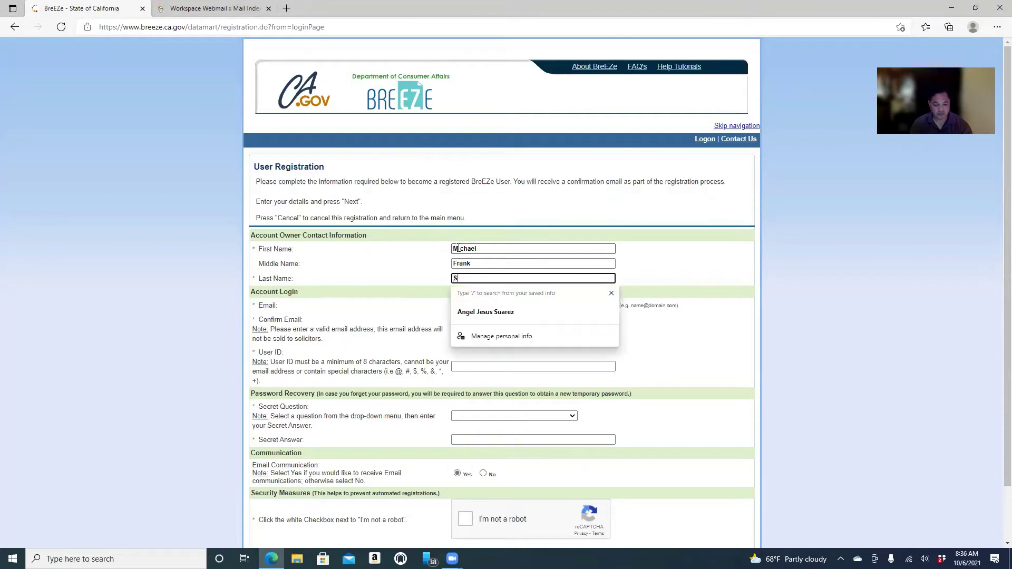
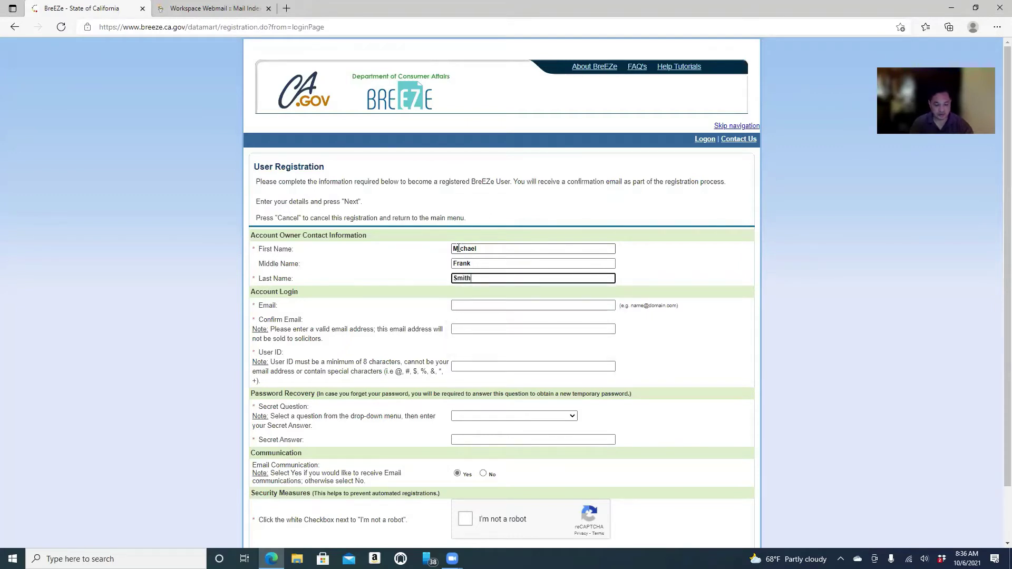
text( Garry)
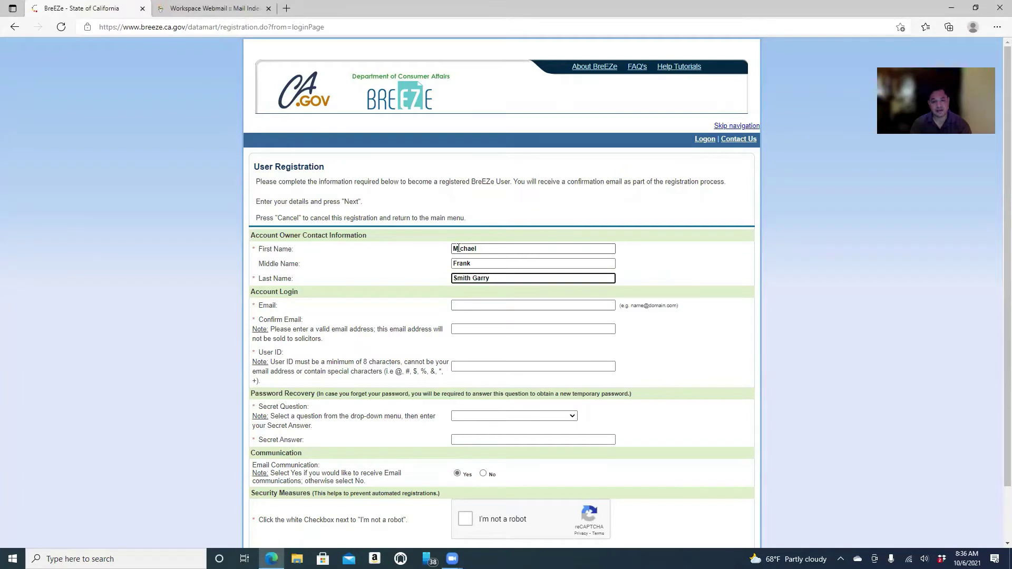
key(BackSpace)
key(BackSpace)
key(BackSpace)
key(BackSpace)
key(BackSpace)
key(BackSpace)
Enter the owner's e-mail address in Email and again in Confirm Email.
key(Tab)
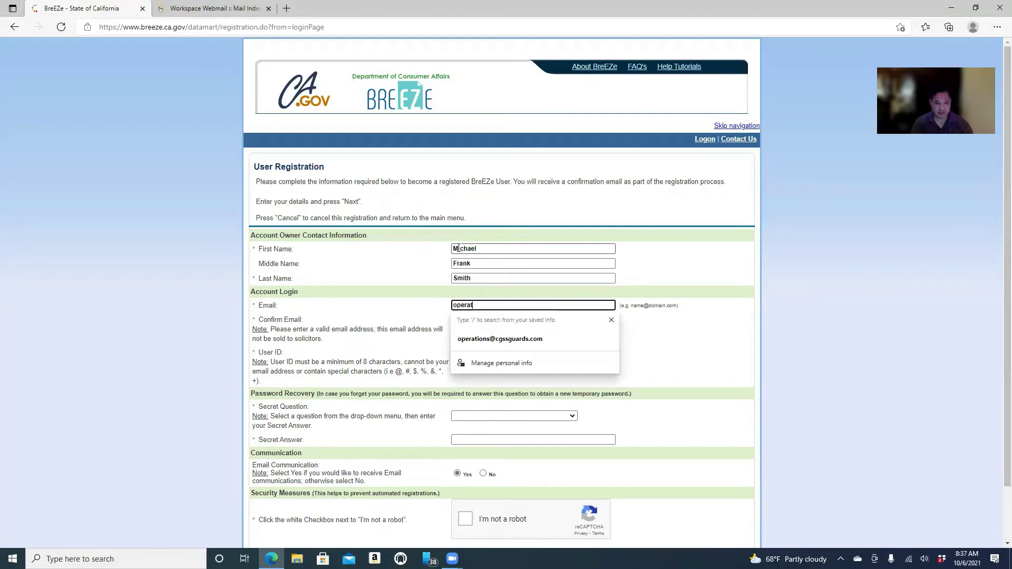
key(Tab)
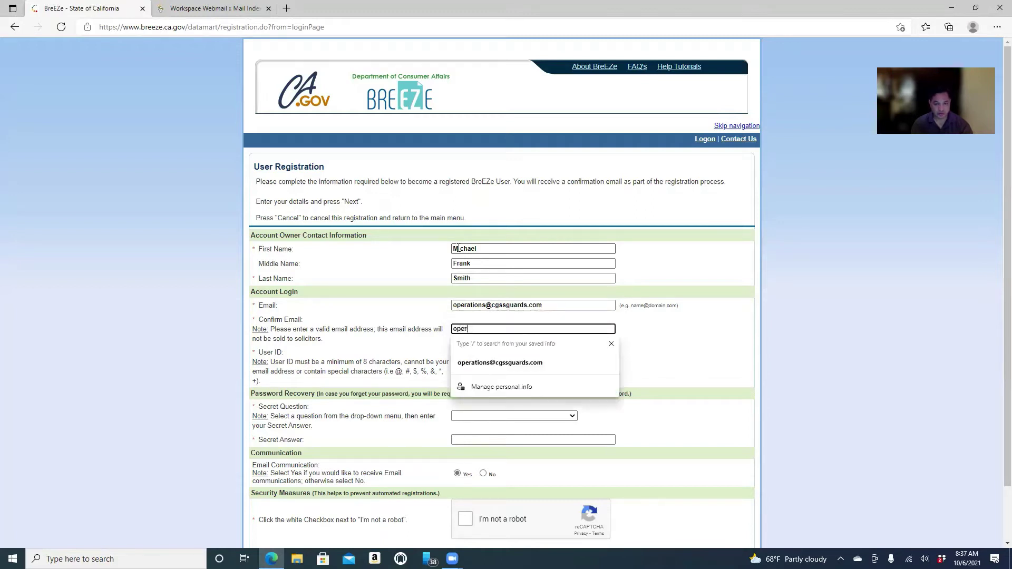
Type a user ID and remove the stray space from it.
key(Tab)
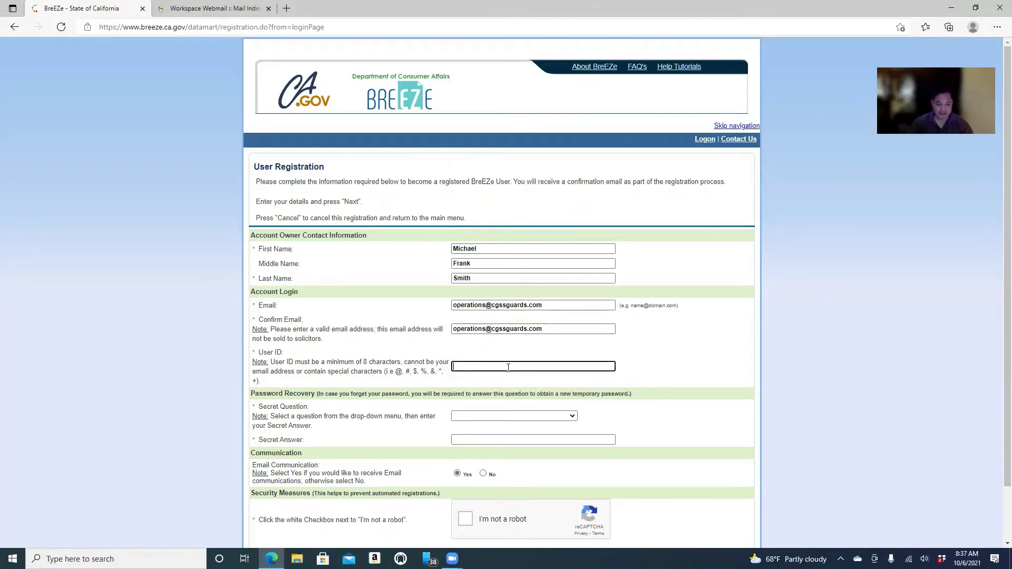
text(smit)
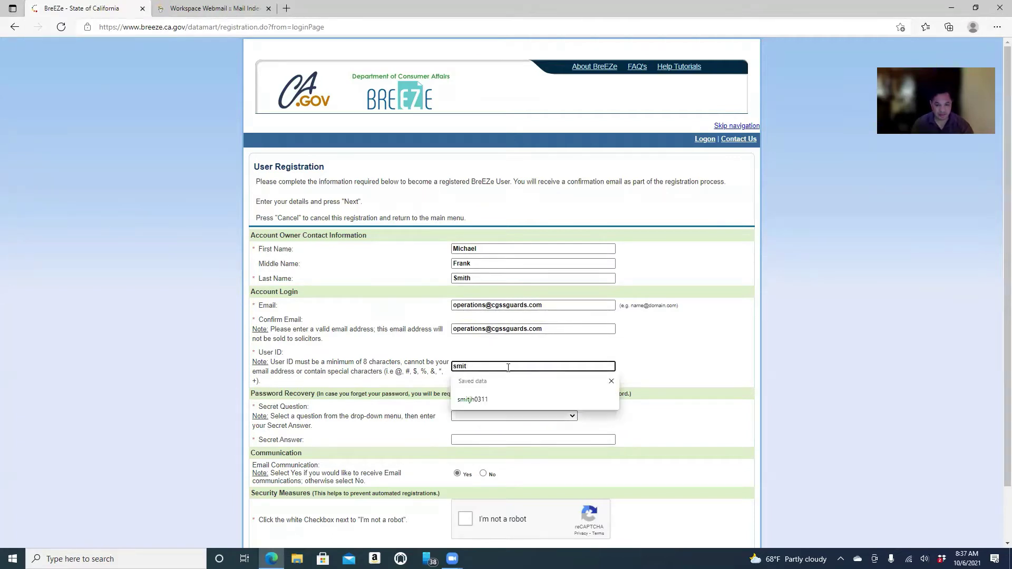
text(h0311)
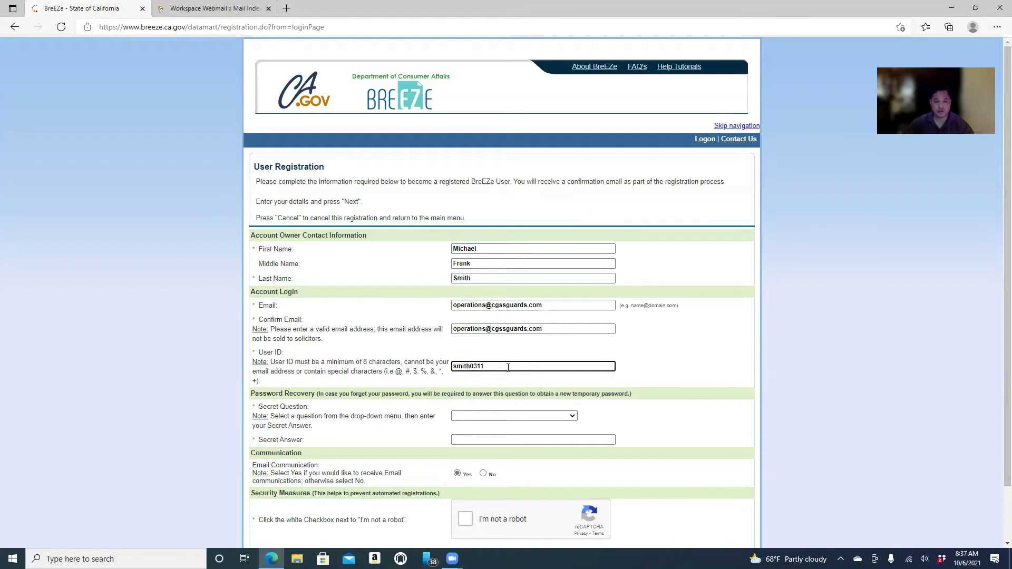
drag(506, 367, 441, 372)
click(469, 367)
key(BackSpace)
drag(452, 367, 488, 368)
click(427, 353)
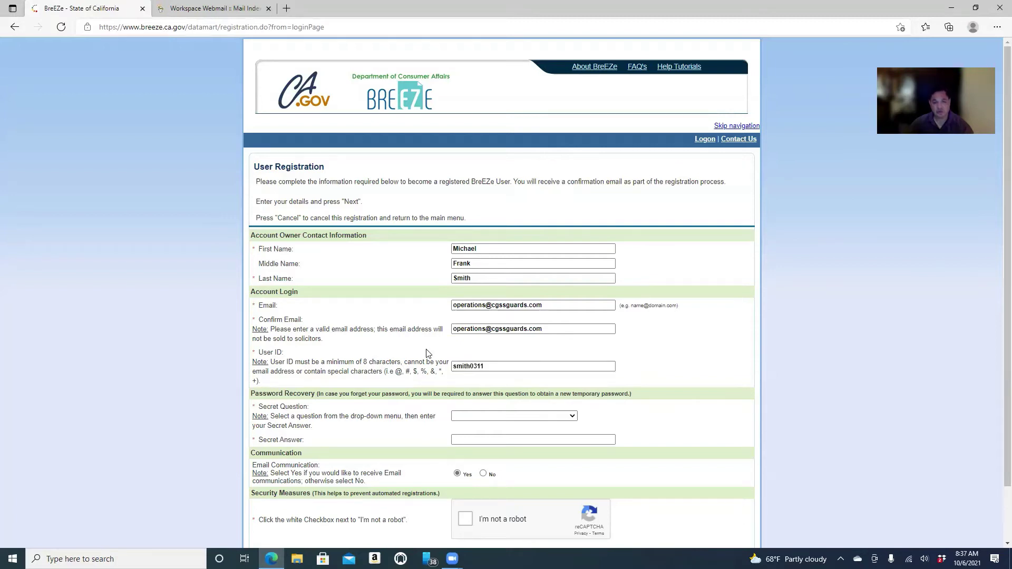
click(458, 364)
click(375, 405)
Pick secret question 'Where were you born?', enter its answer, pass the robot check, submit for preview.
scroll(375, 405, down, 2)
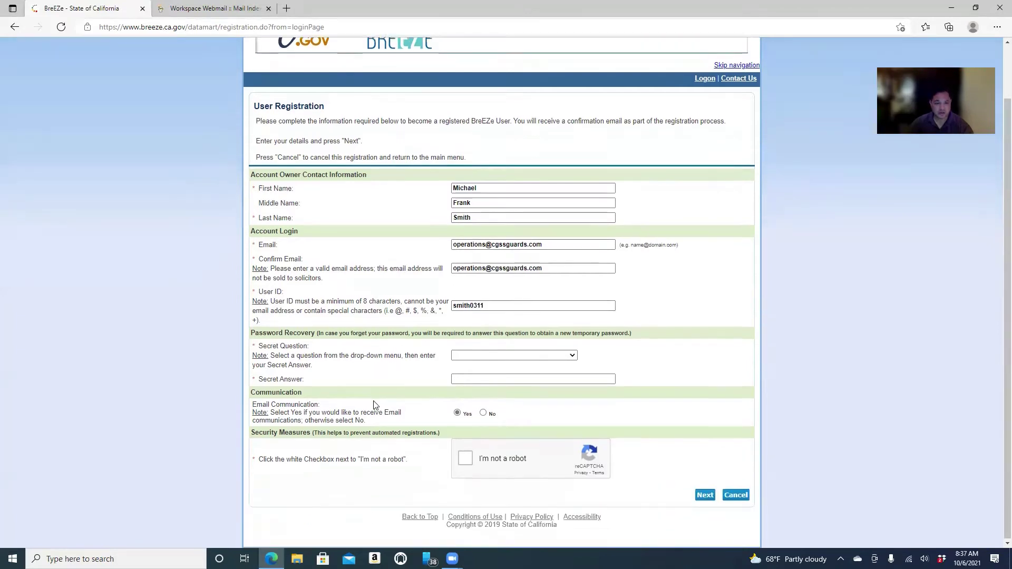
click(481, 357)
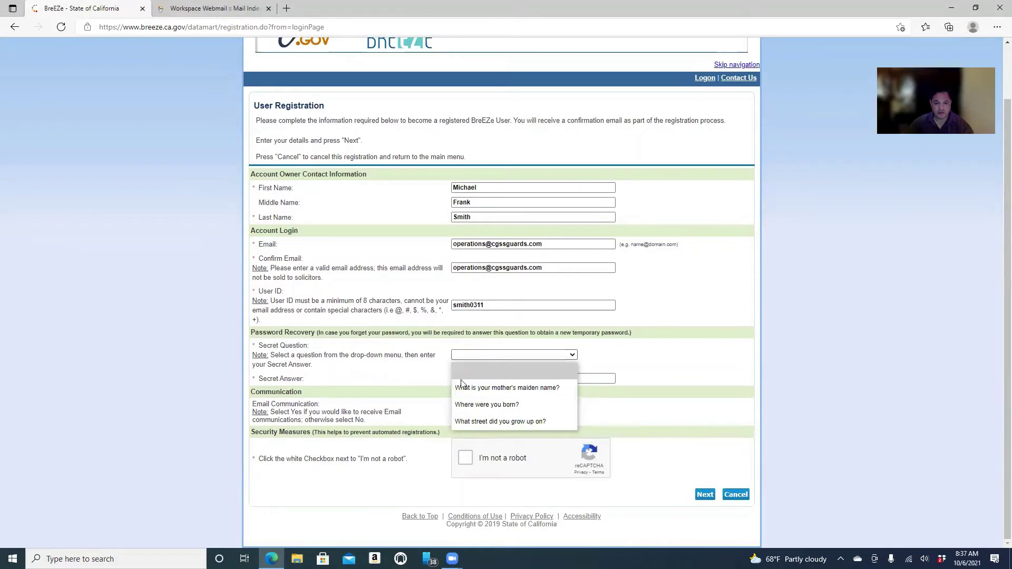
click(477, 404)
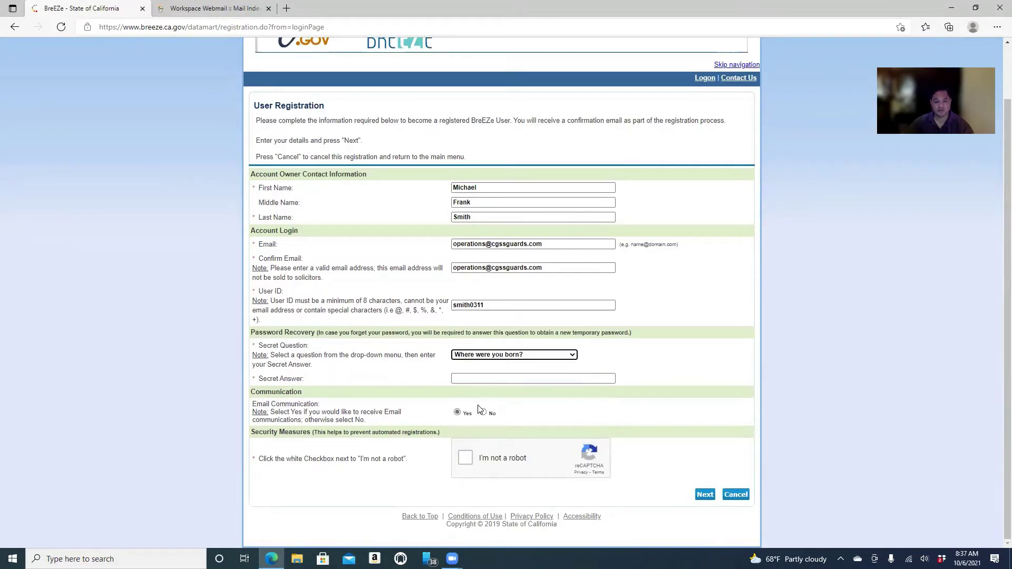
click(468, 379)
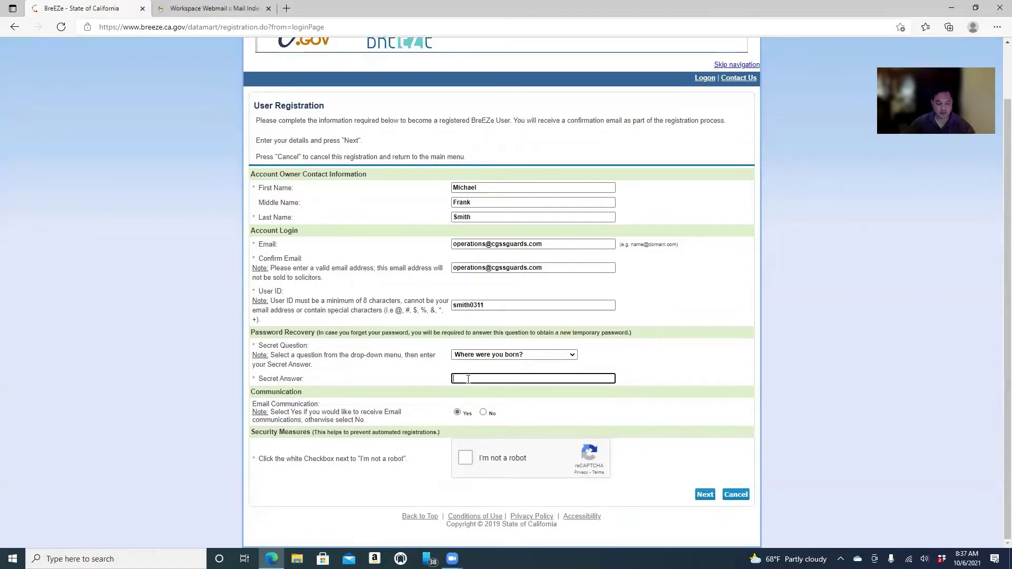
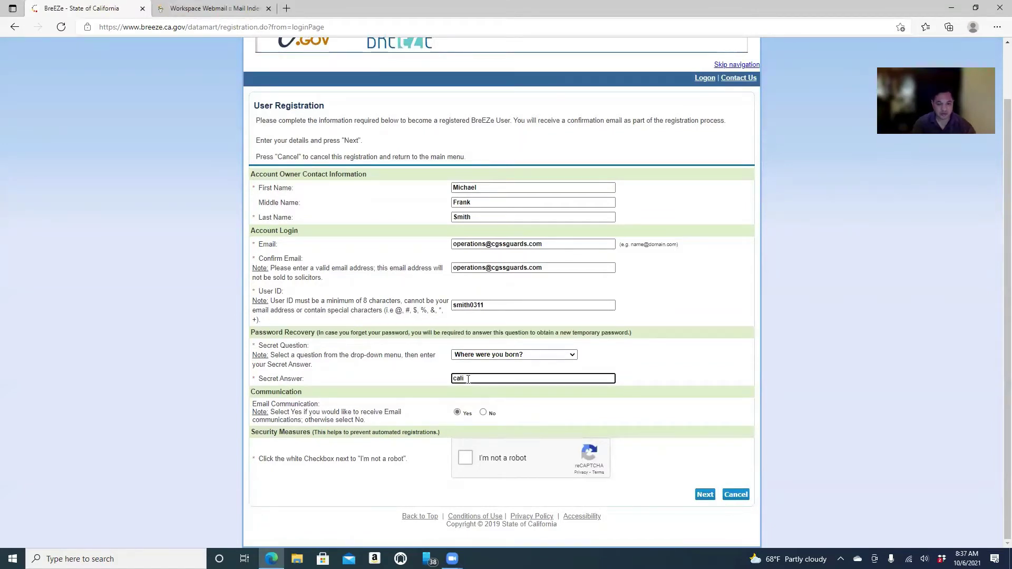
double_click(467, 379)
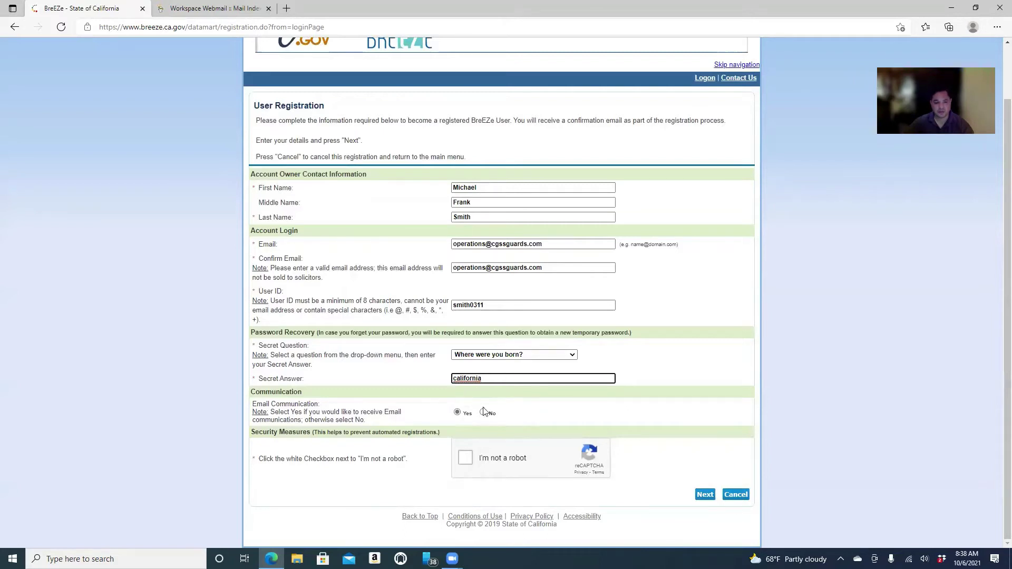
click(462, 460)
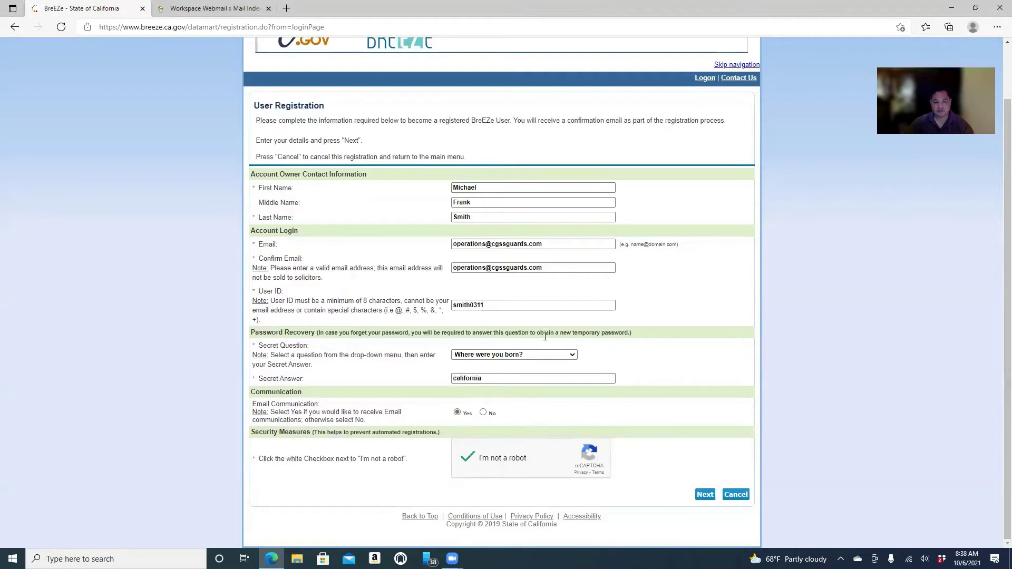
click(701, 495)
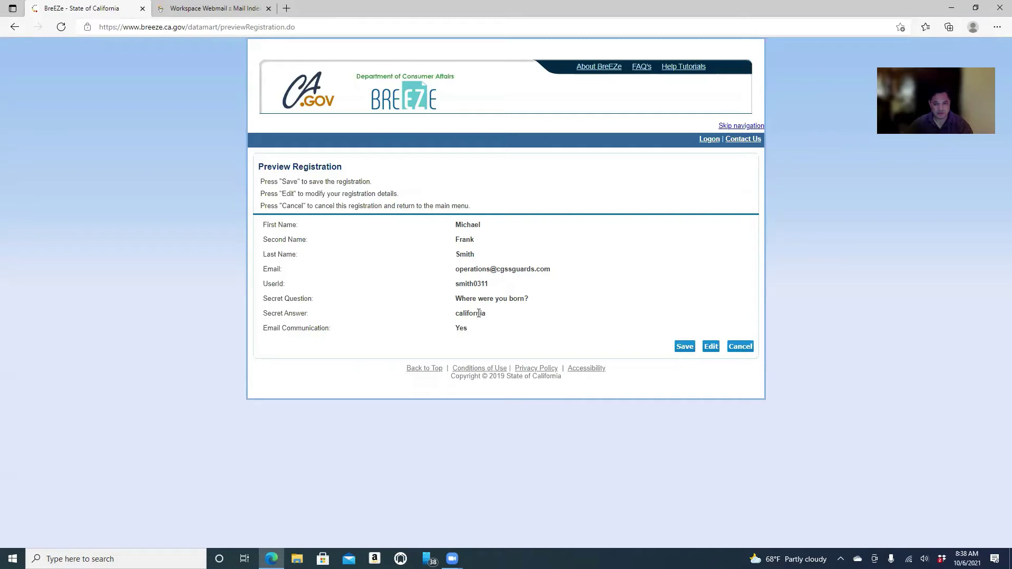
Save the registration, return to BreEZe sign-in after the temporary password notice, and switch to webmail.
click(687, 347)
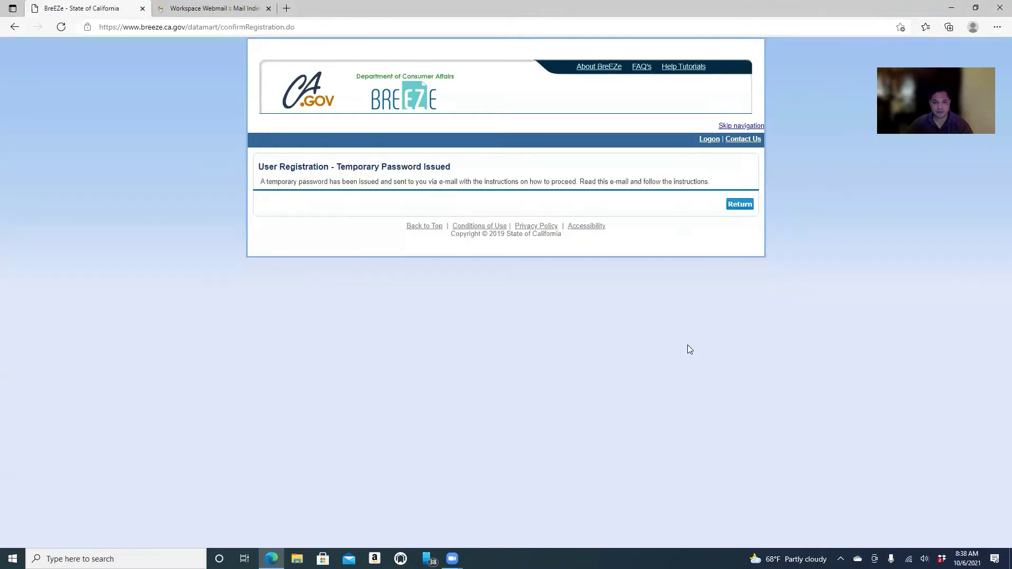
click(739, 204)
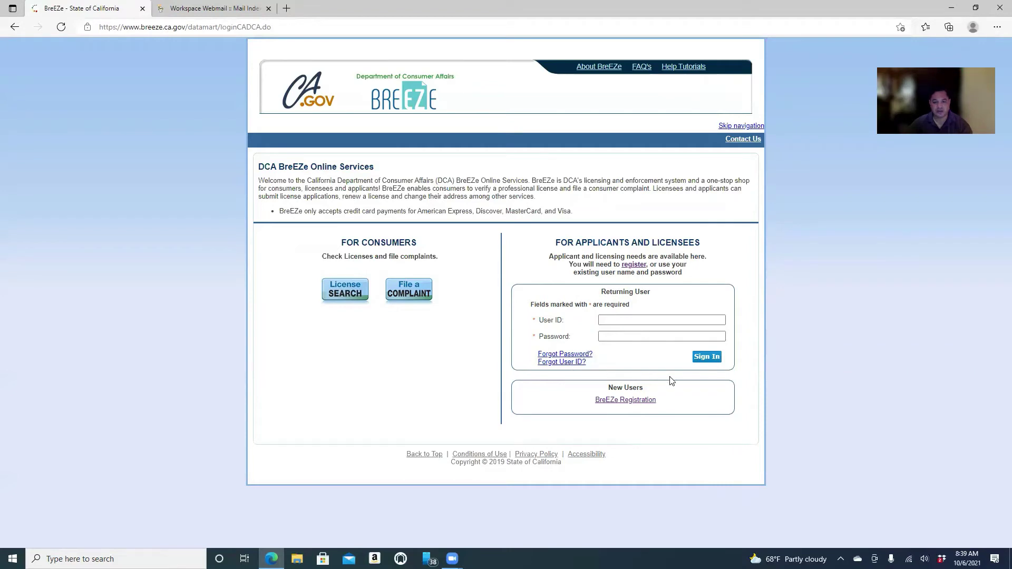
click(198, 13)
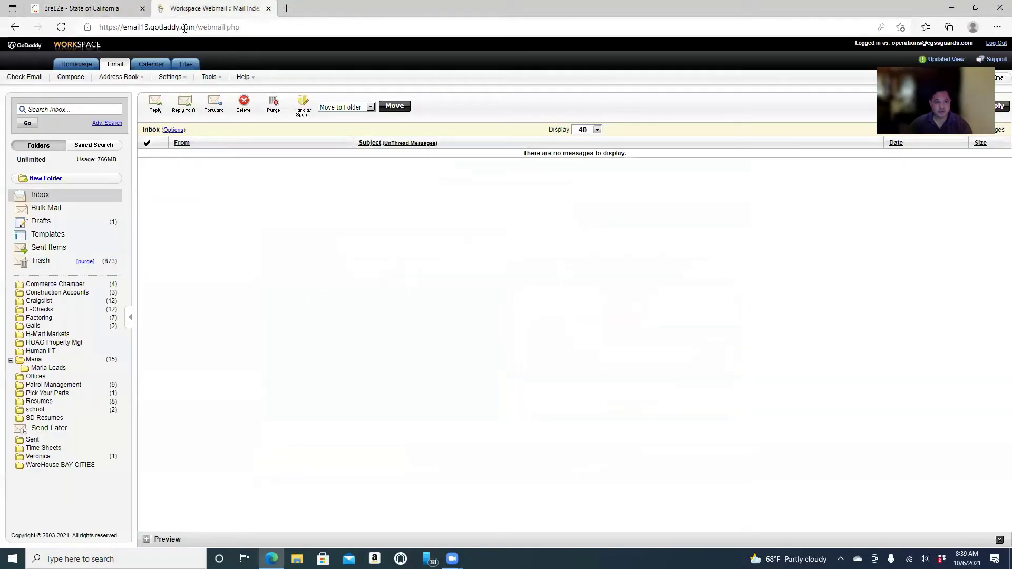
Copy the temporary password from the BreEZe New User Account email and return to BreEZe sign-in.
click(46, 196)
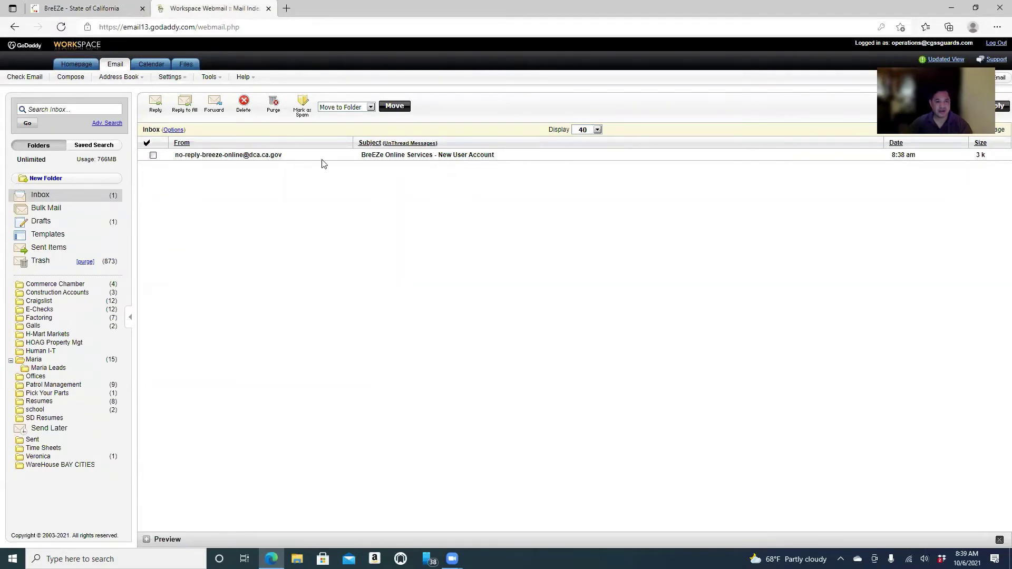
click(405, 157)
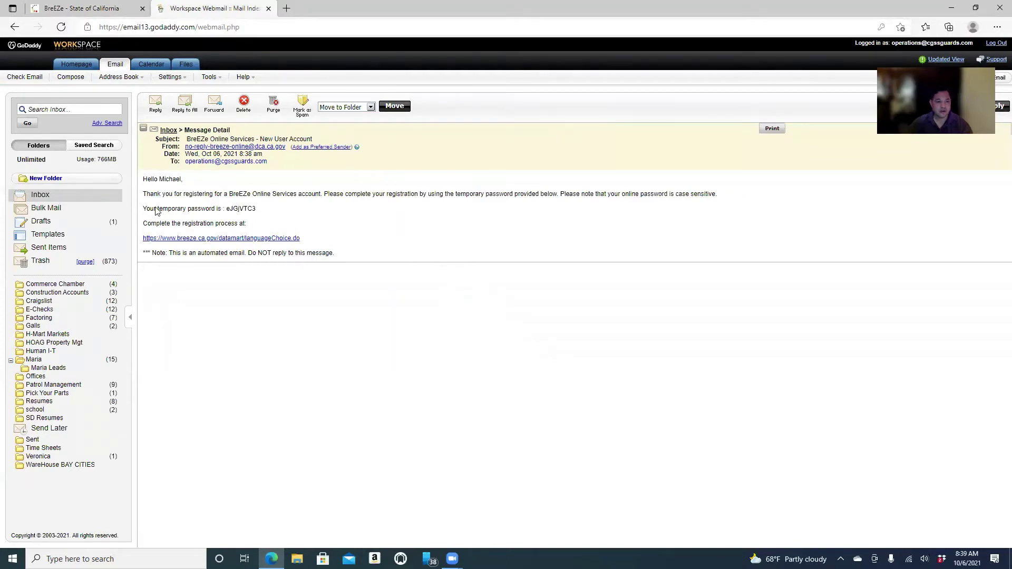
drag(150, 208, 228, 212)
click(252, 215)
right_click(229, 211)
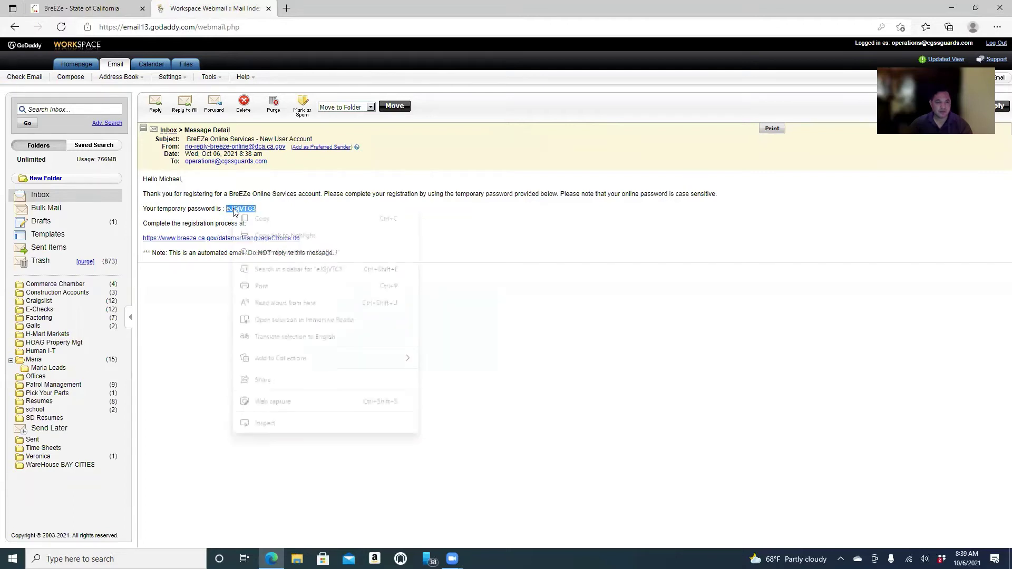
click(263, 219)
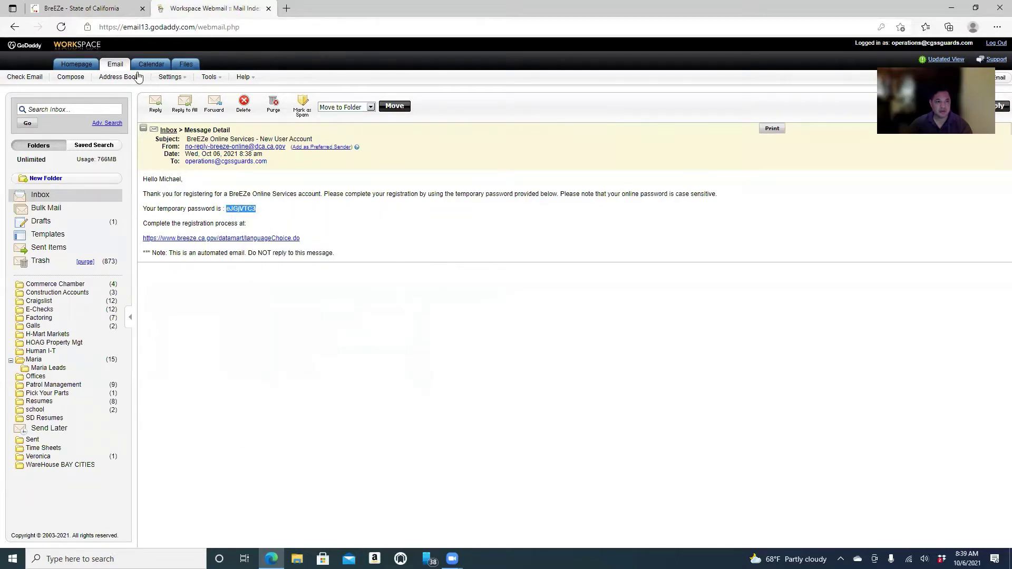
click(102, 11)
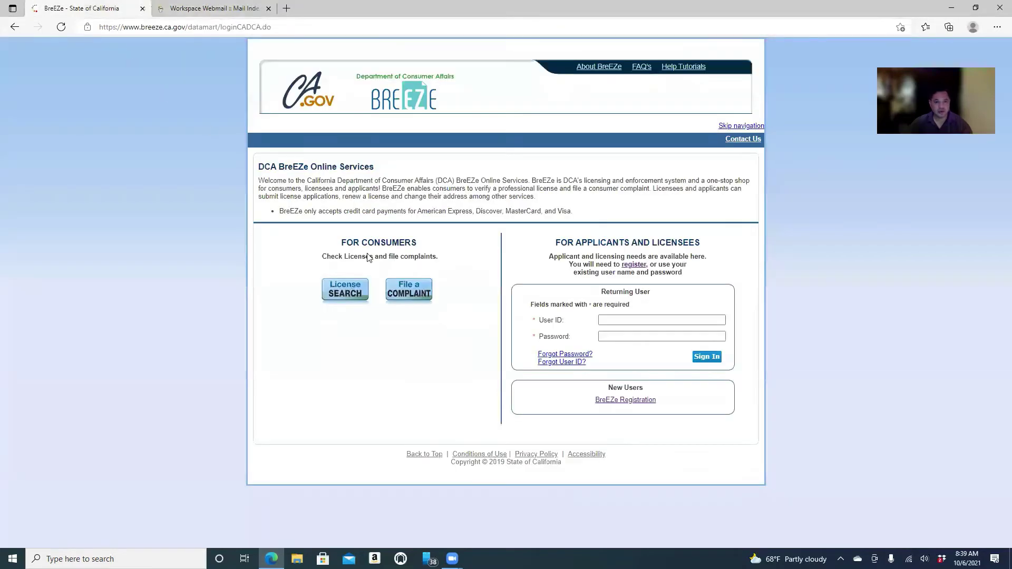
click(630, 320)
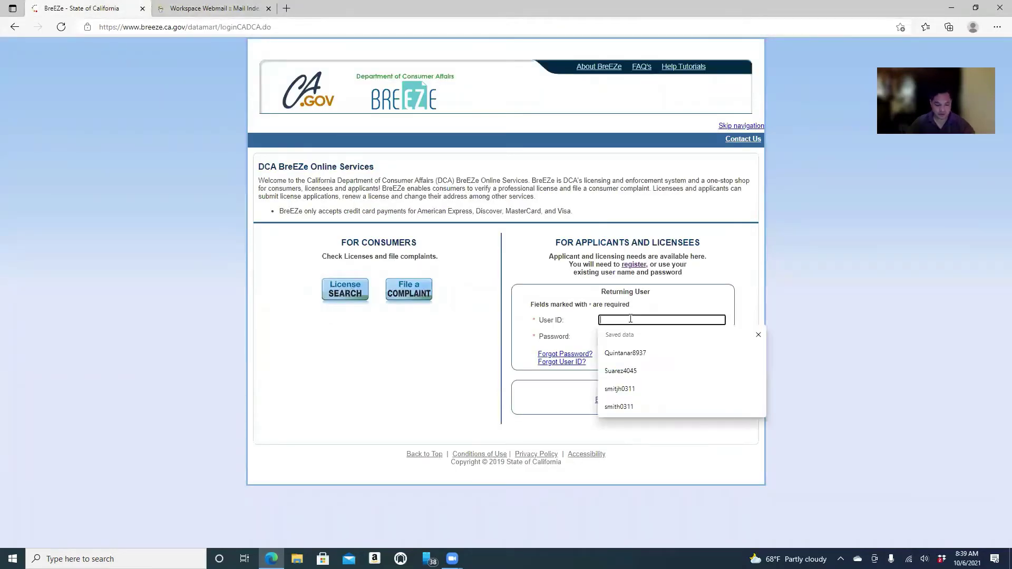
Sign in with the saved new user ID and the pasted temporary password.
text(smith0311)
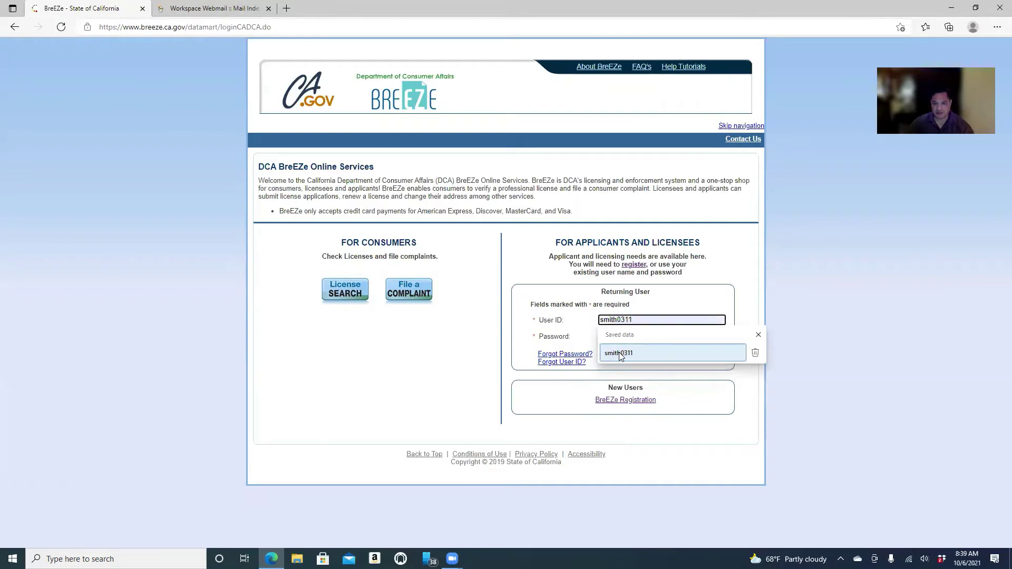
click(621, 354)
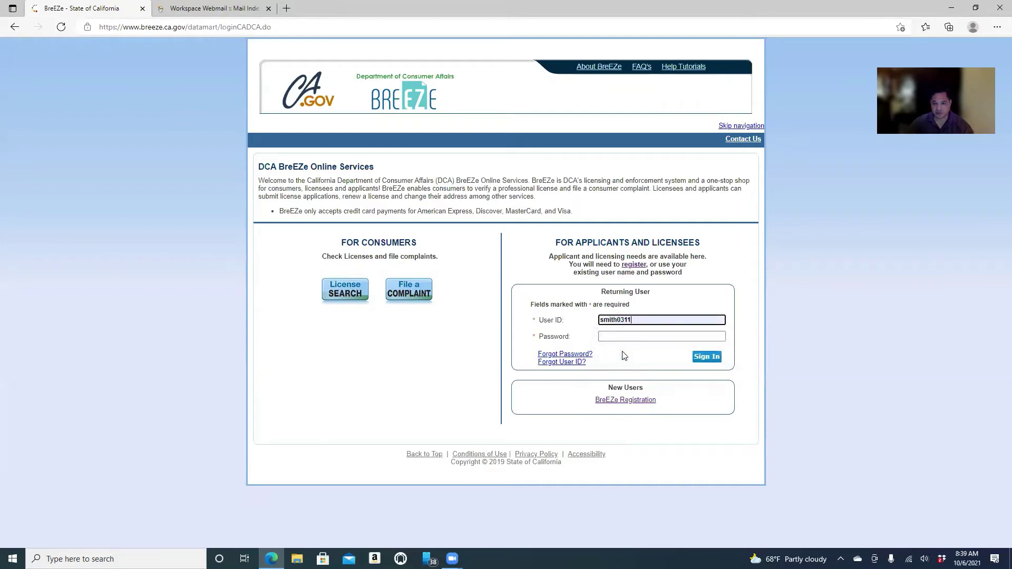
click(627, 336)
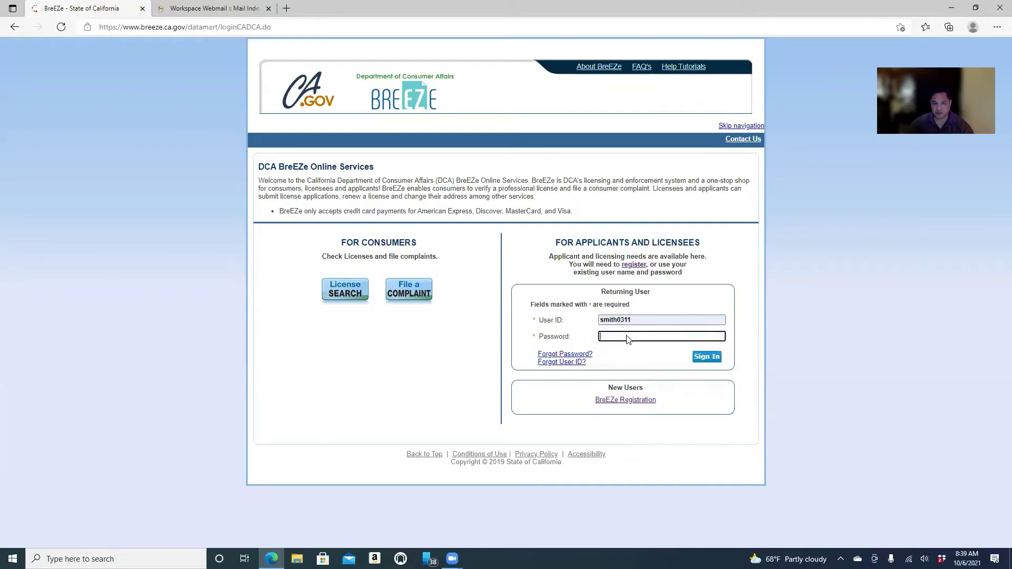
right_click(627, 338)
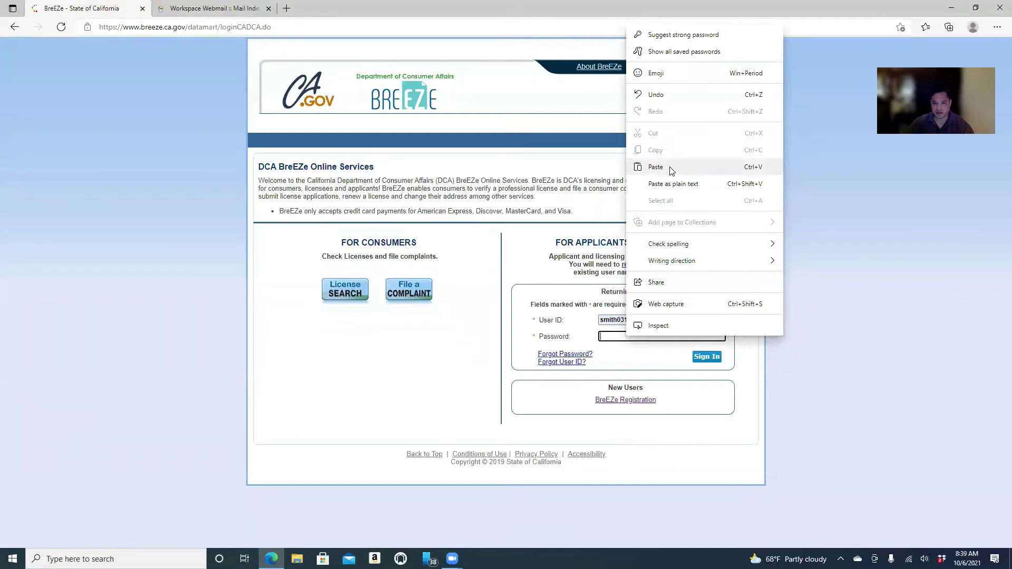
click(656, 167)
click(716, 337)
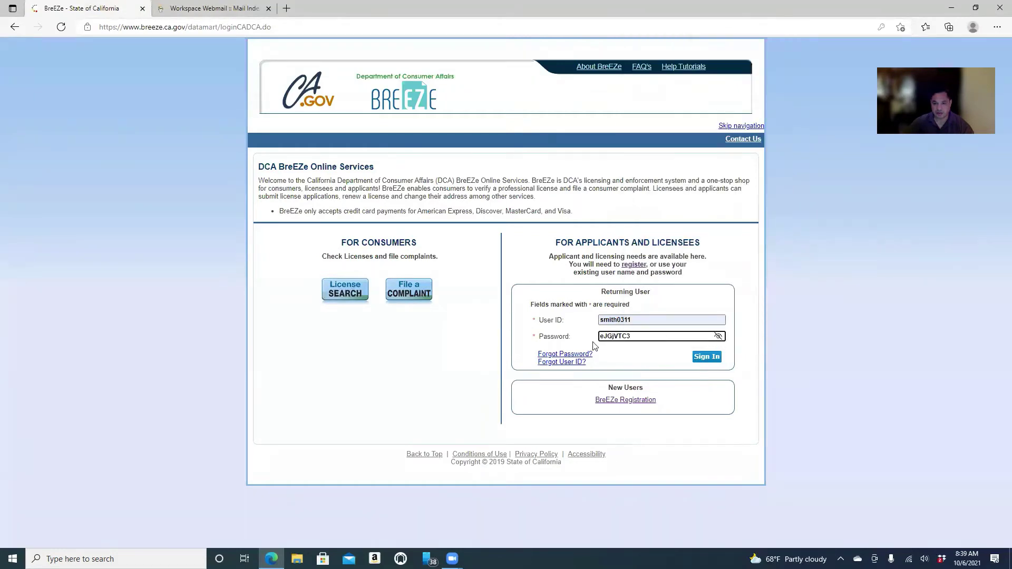
click(706, 357)
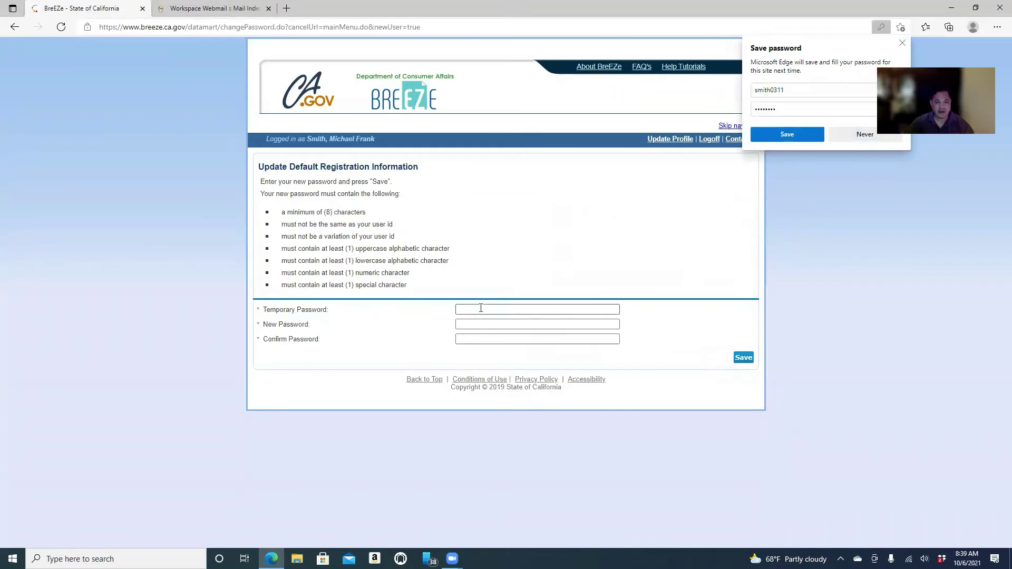
Decline Edge's password save and paste the emailed temporary password into the current password field.
click(867, 140)
click(459, 309)
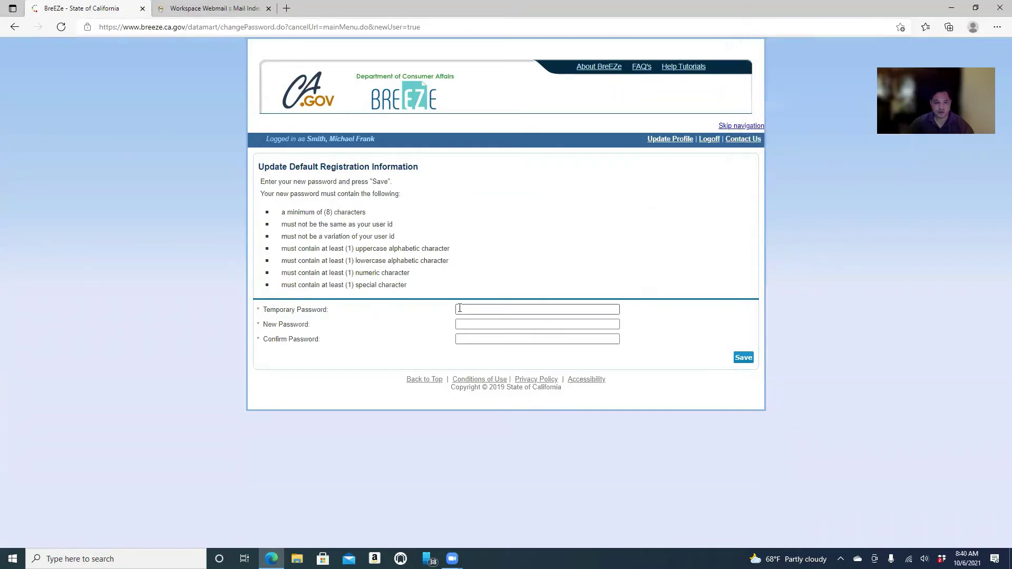
right_click(459, 308)
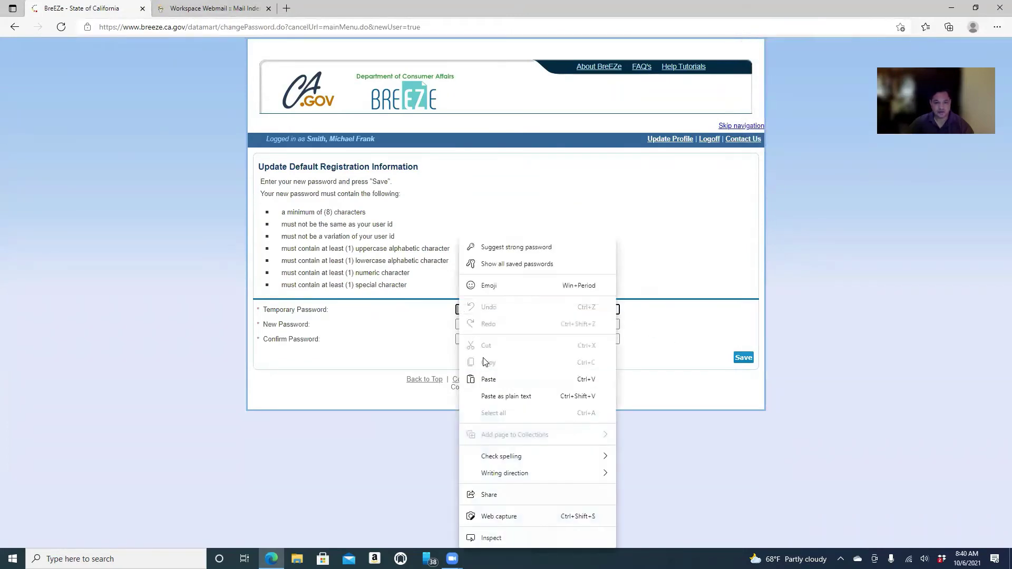
click(488, 379)
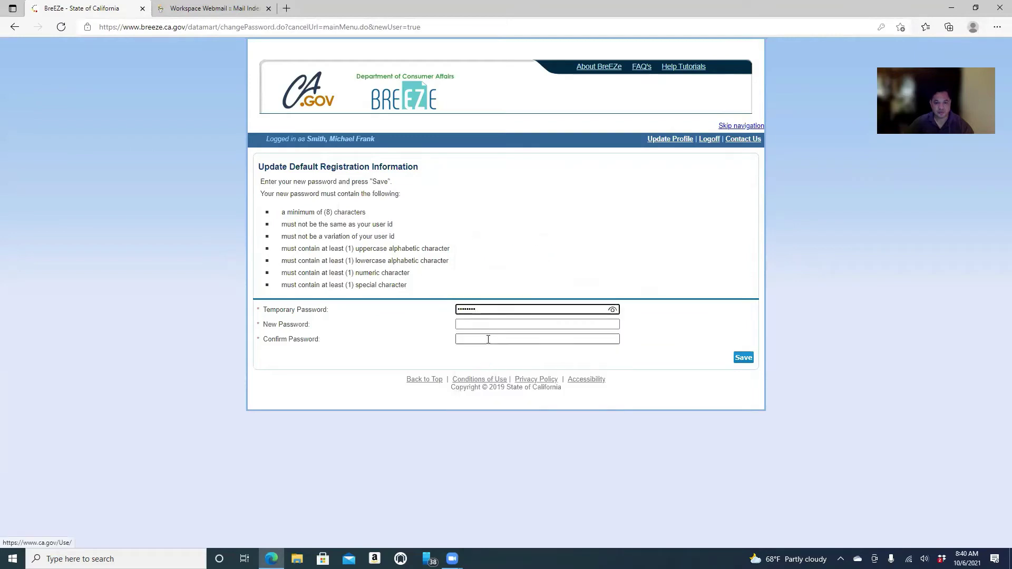
click(613, 309)
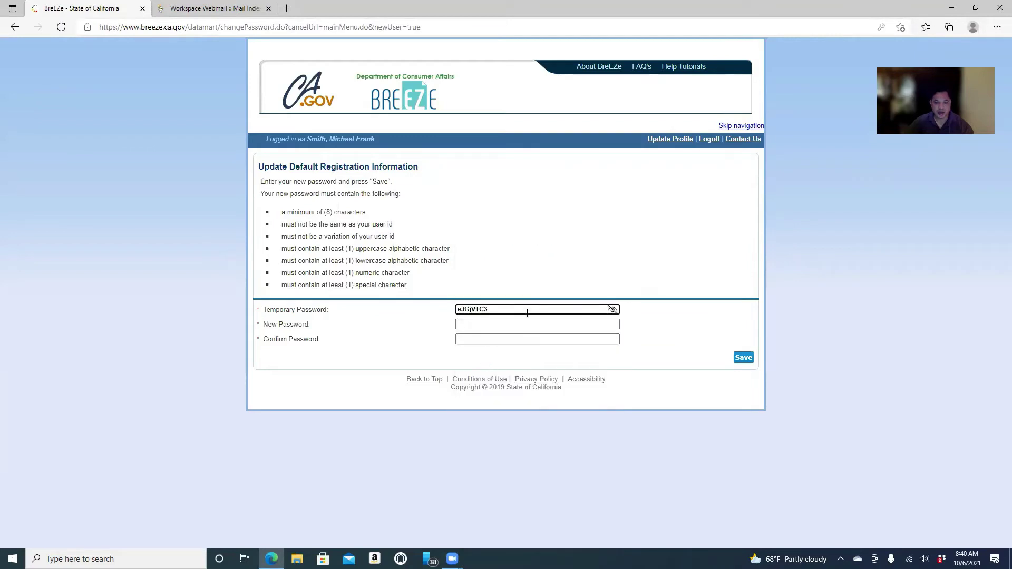
Enter and confirm a new permanent password, then save it.
click(514, 323)
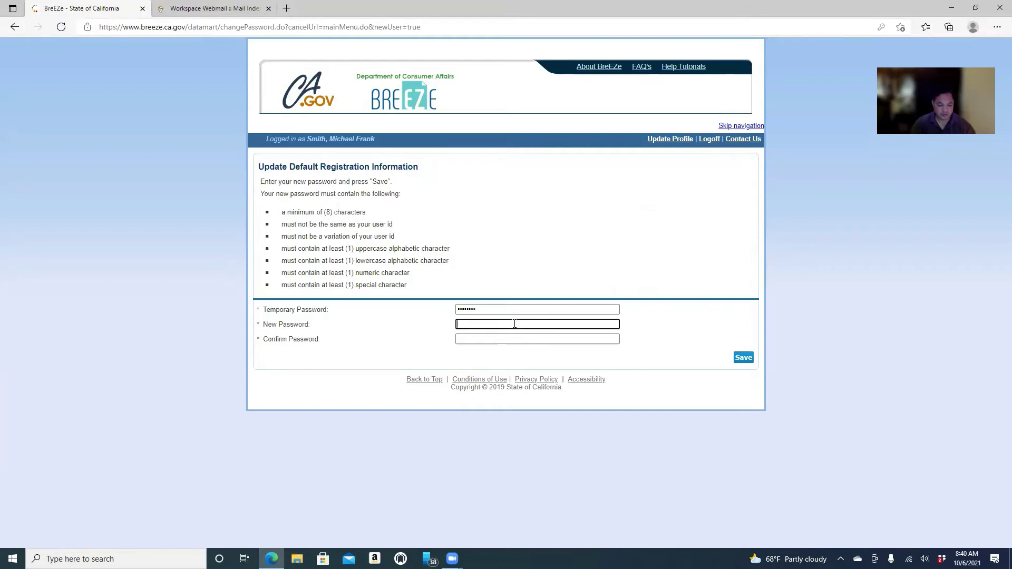
text(•••••)
click(613, 324)
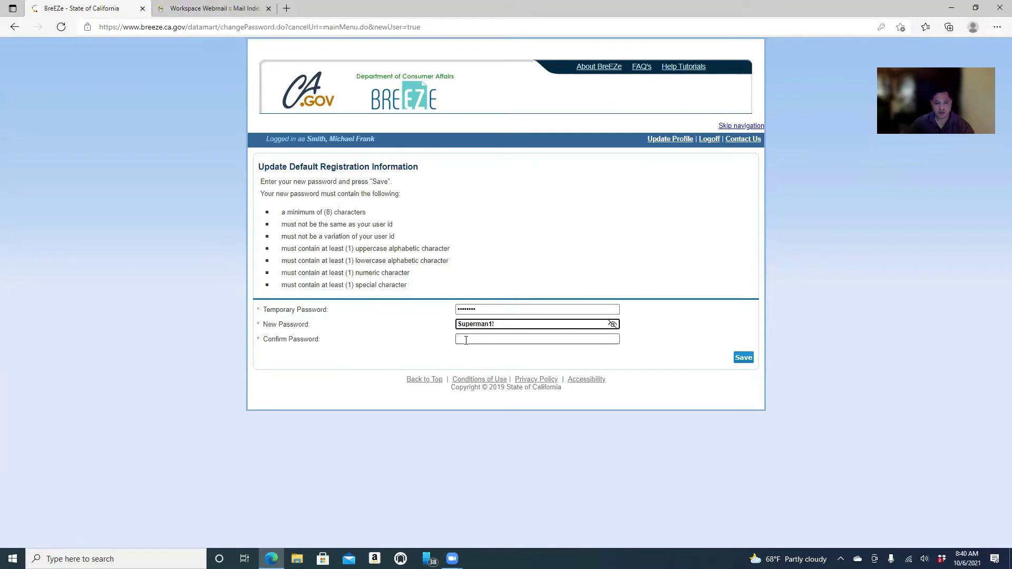
click(466, 340)
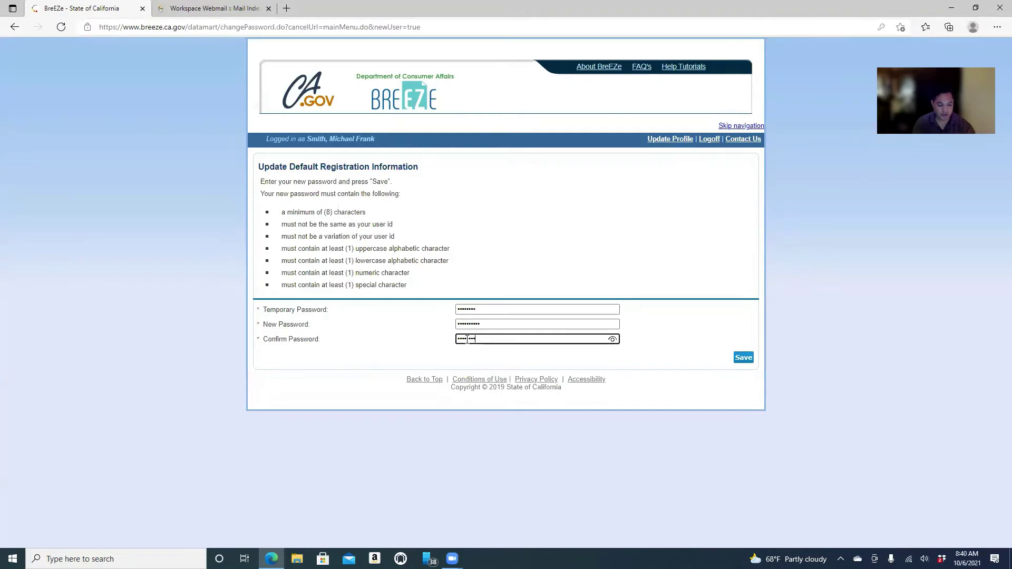
text(•)
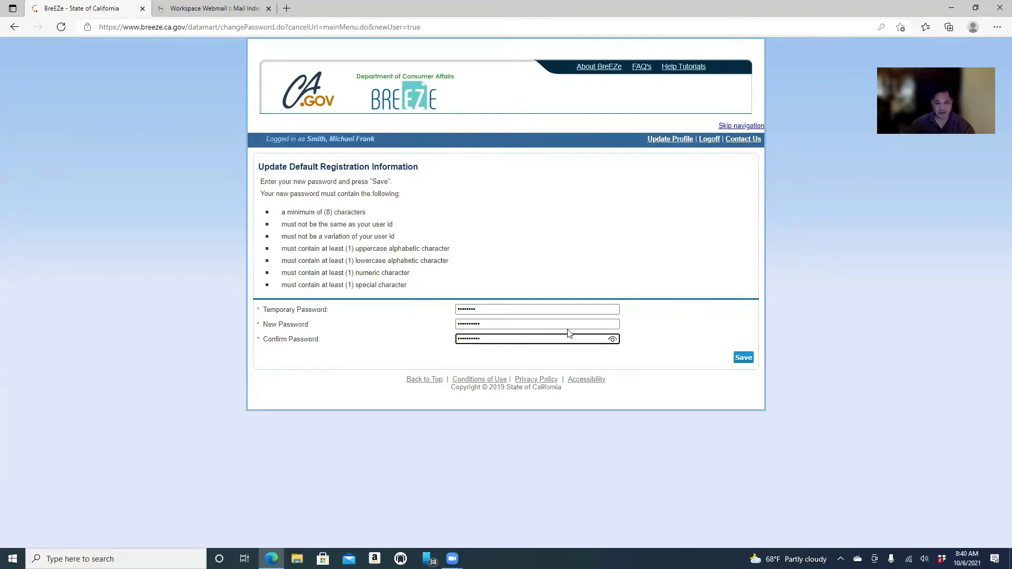
click(612, 339)
click(744, 359)
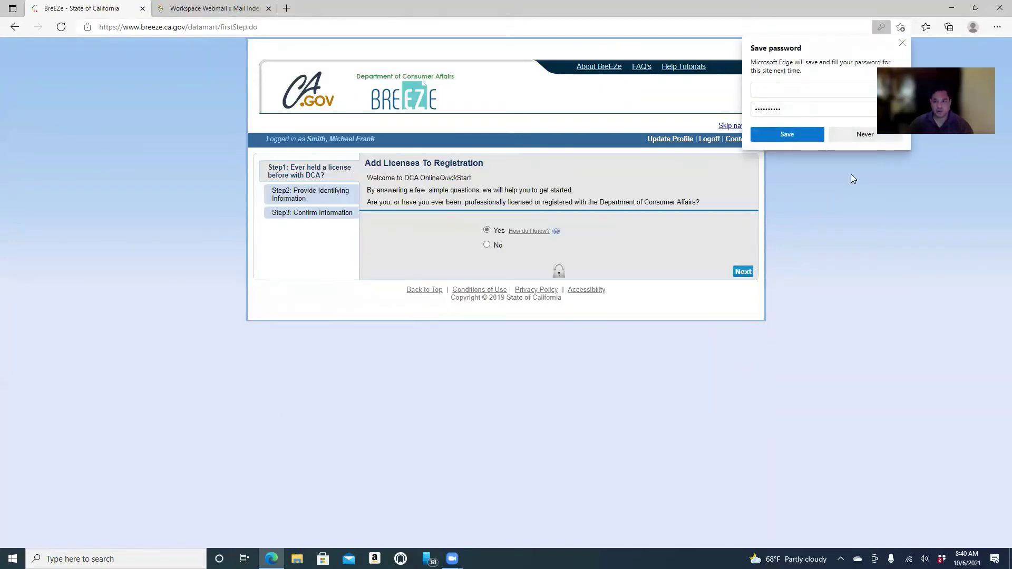
Decline Edge's password save, answer No to prior DCA licensing, and continue to Validation.
click(866, 135)
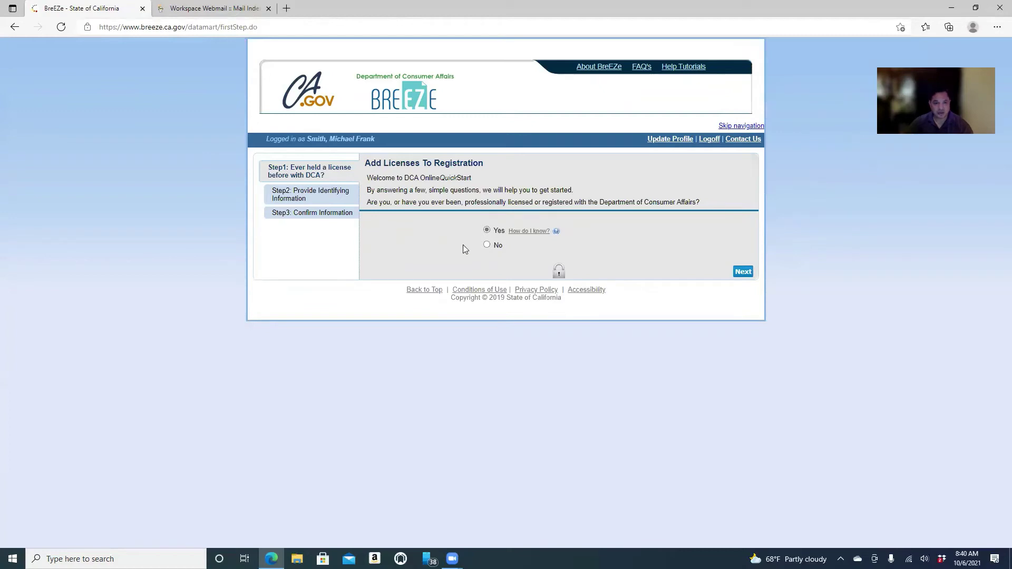
click(743, 272)
Validate identity with the last four SSN digits, date of birth and reCAPTCHA, then continue.
click(573, 279)
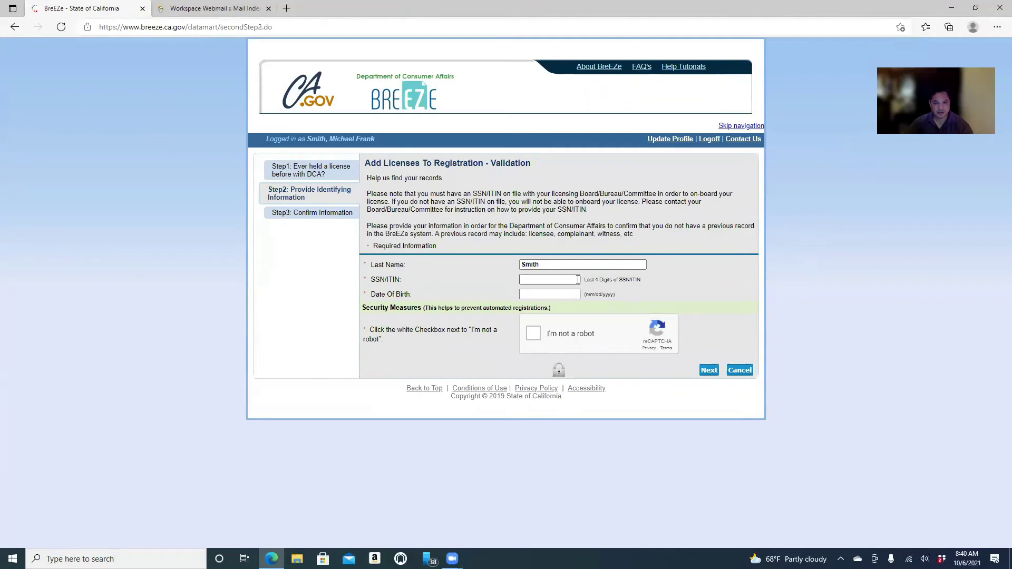
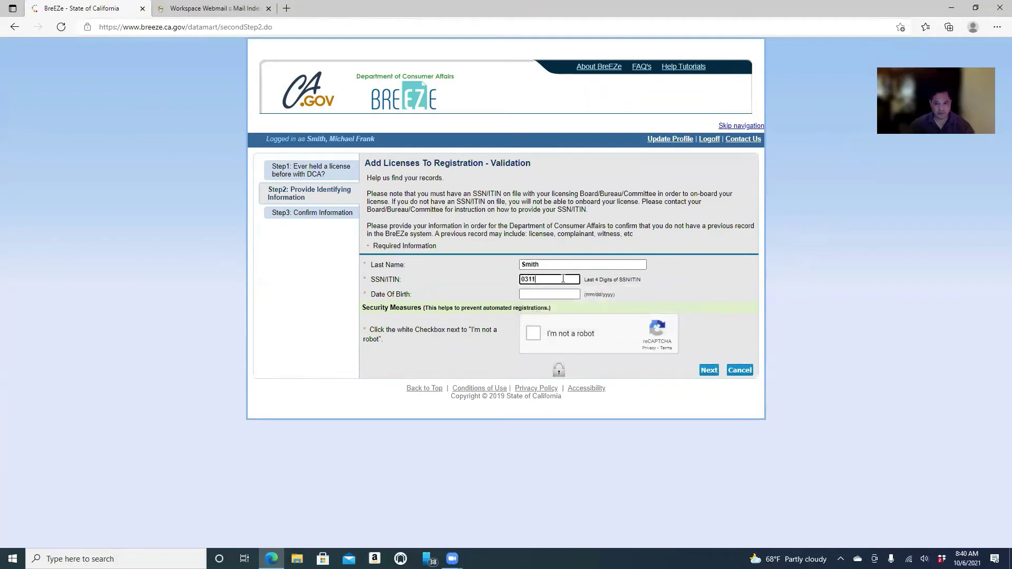
click(562, 296)
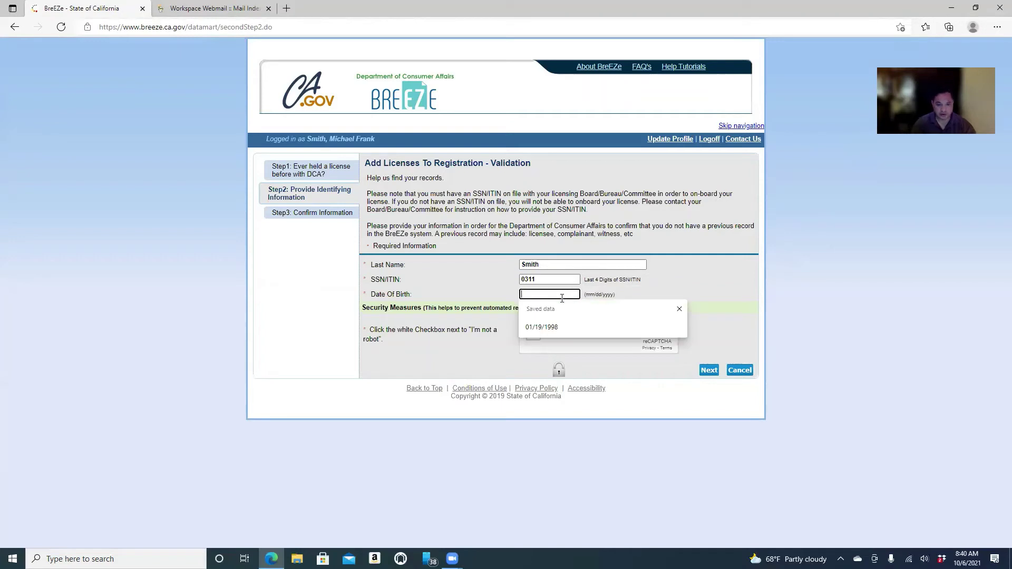
text(01/0)
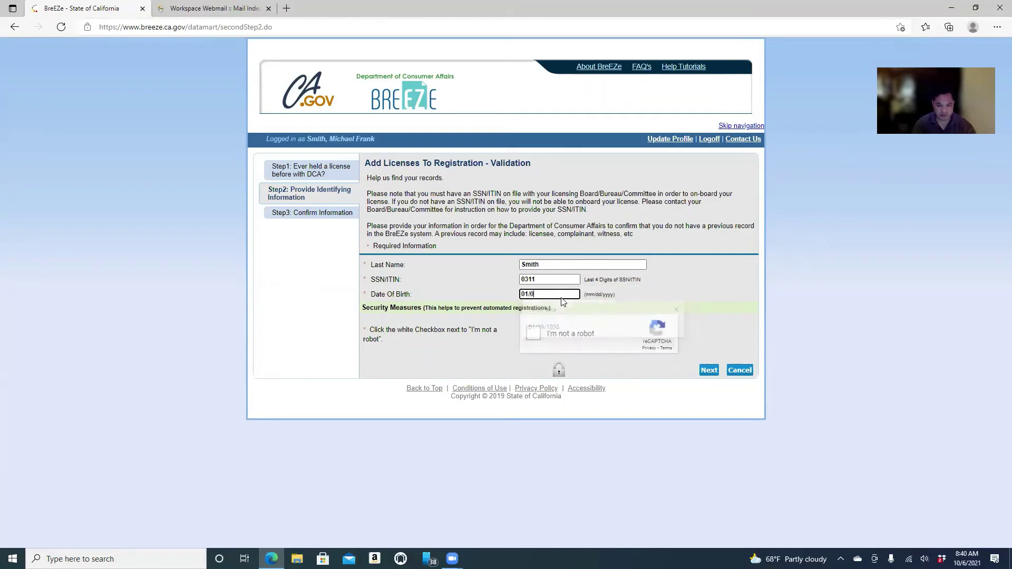
text(1/200)
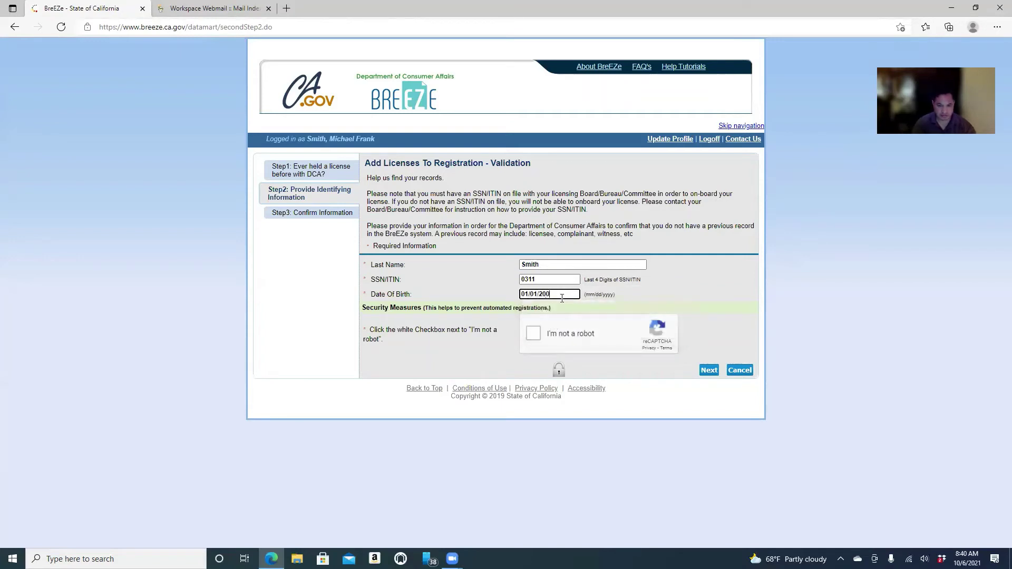
text(0)
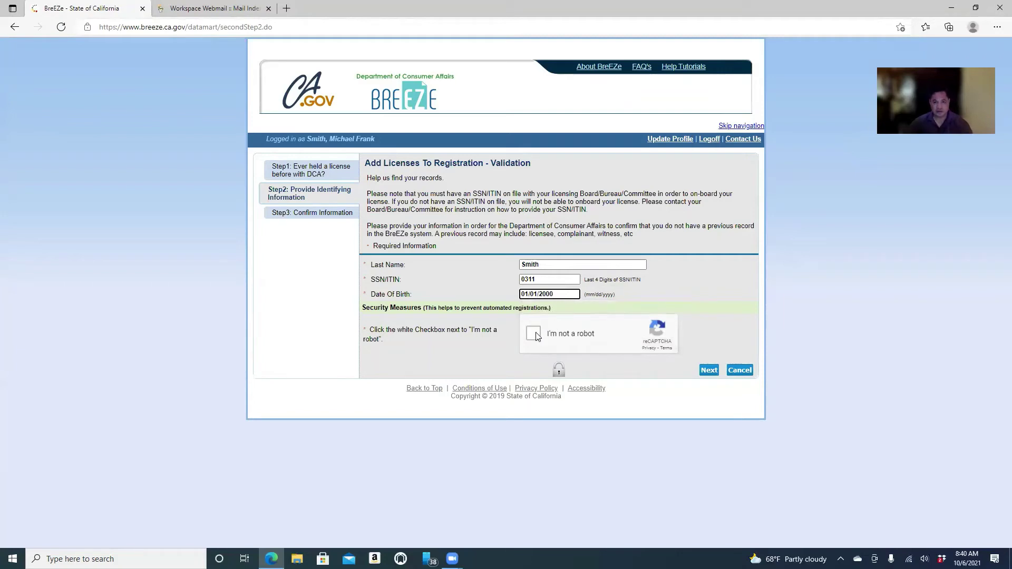
click(535, 336)
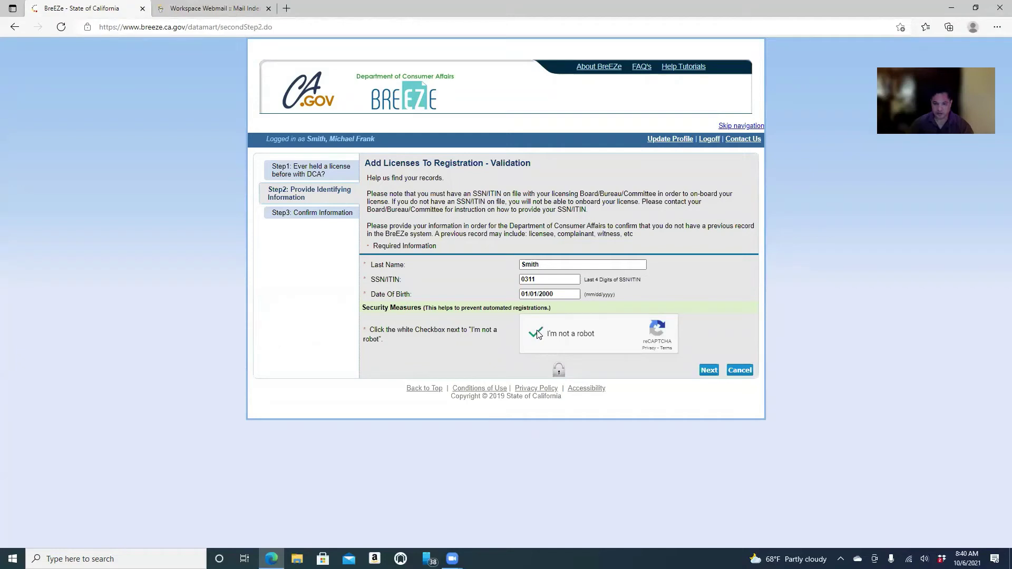
click(709, 371)
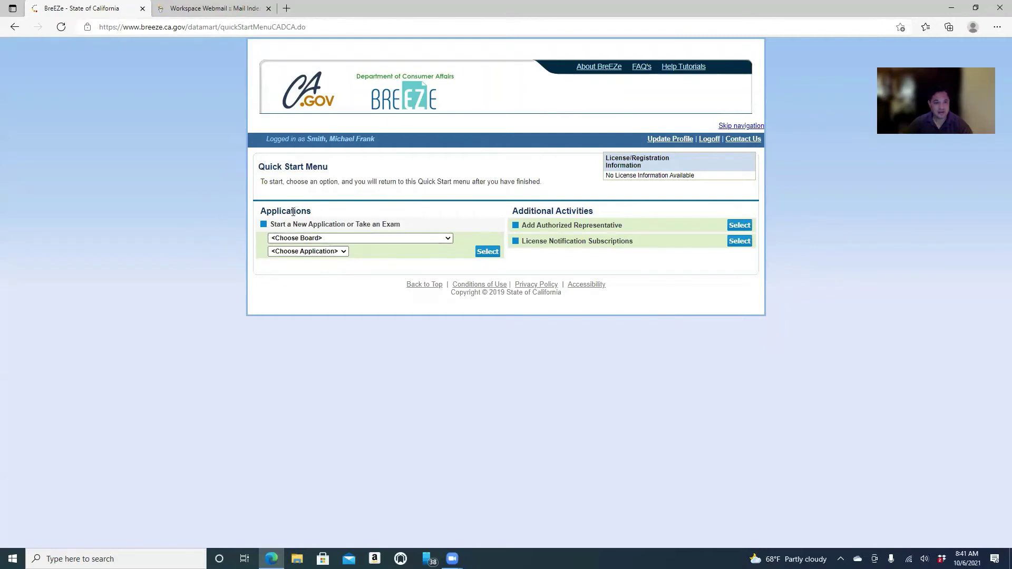
Select board Bureau of Security and Investigative Services and application Initial Security Guard Registration.
click(446, 238)
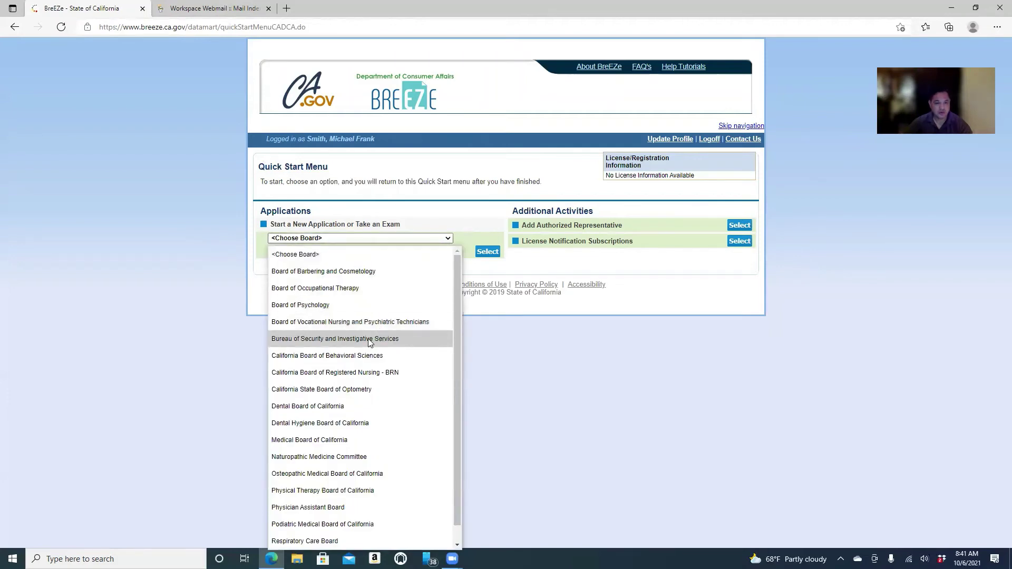
click(326, 341)
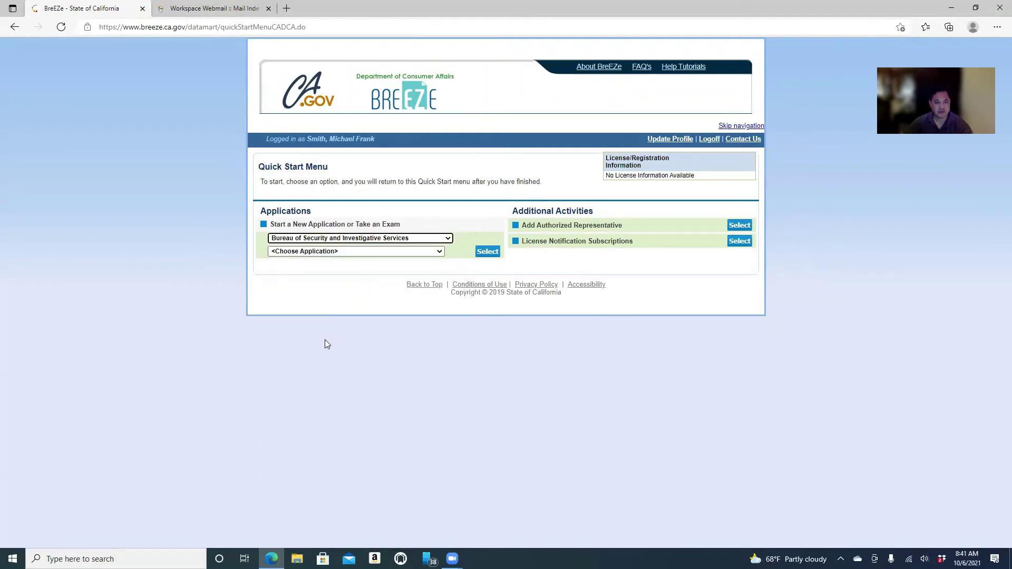
click(314, 253)
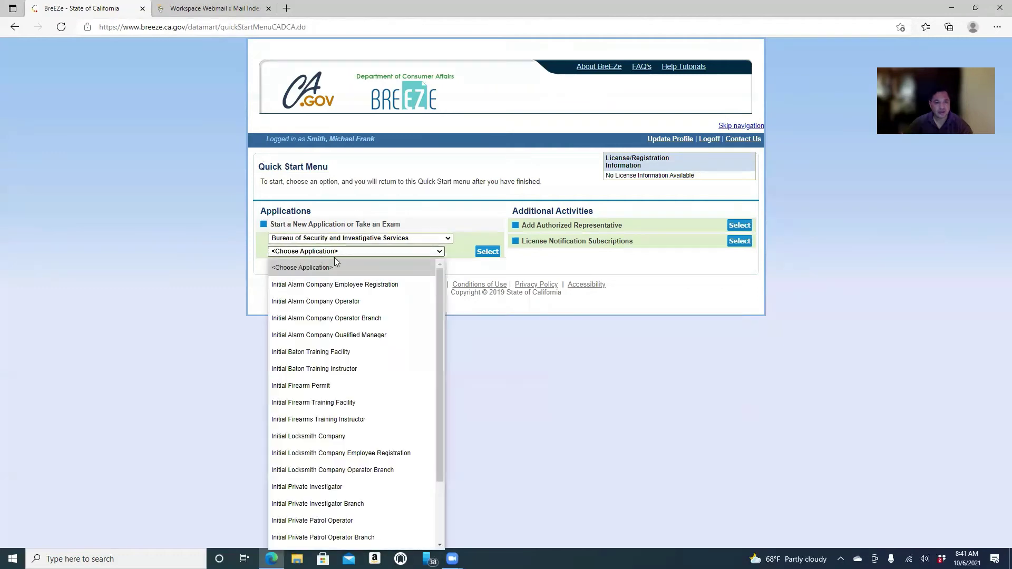
drag(437, 287, 440, 345)
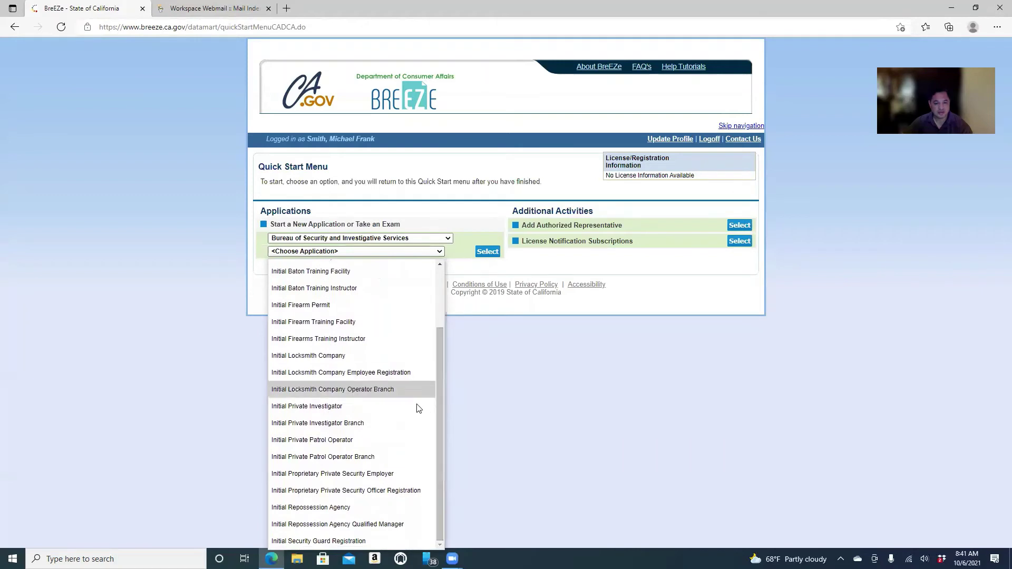
click(340, 541)
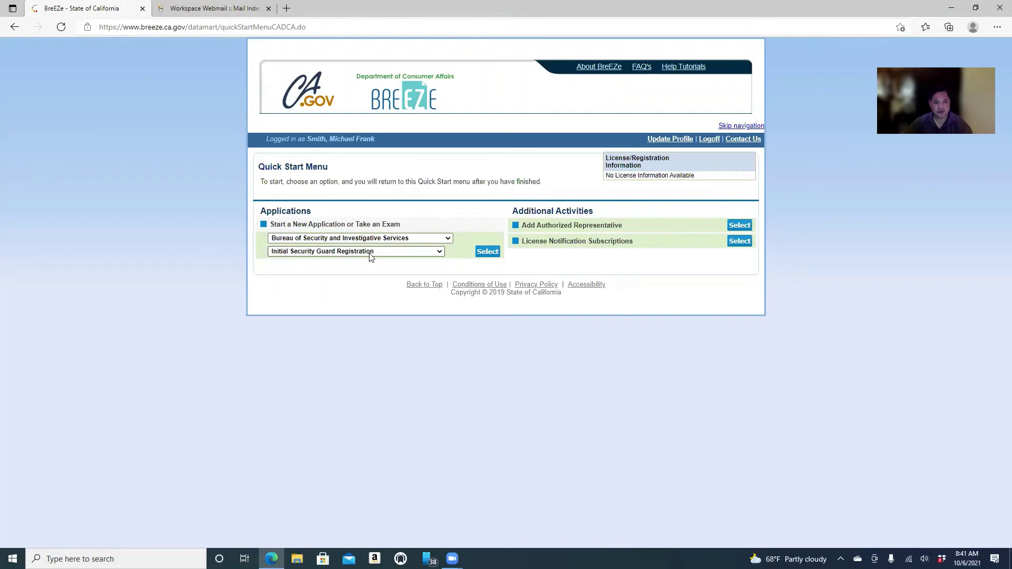
Start the registration, pass the Introduction, and agree to the Information Privacy Act notice.
click(481, 253)
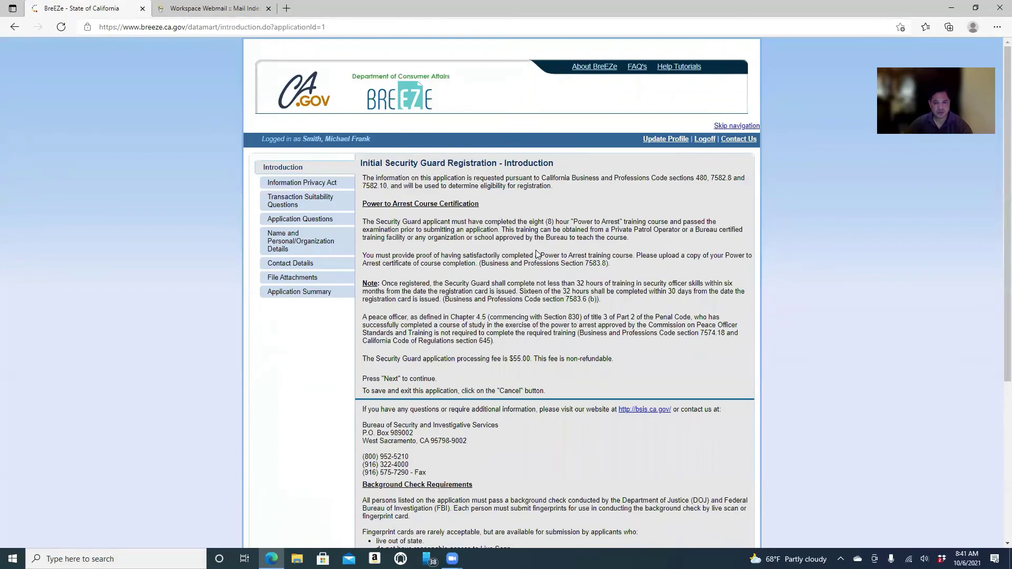
scroll(566, 265, down, 5)
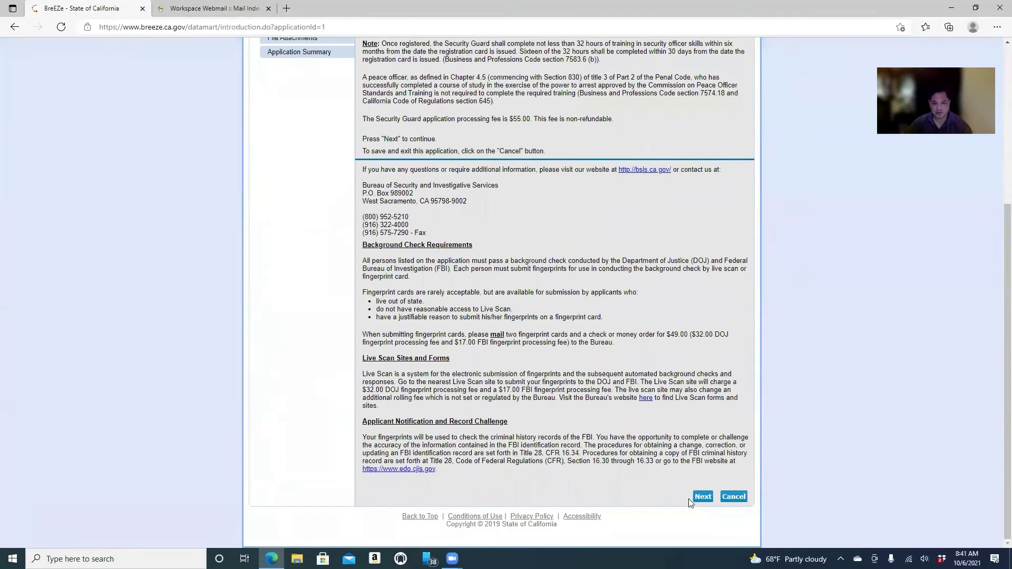
click(702, 496)
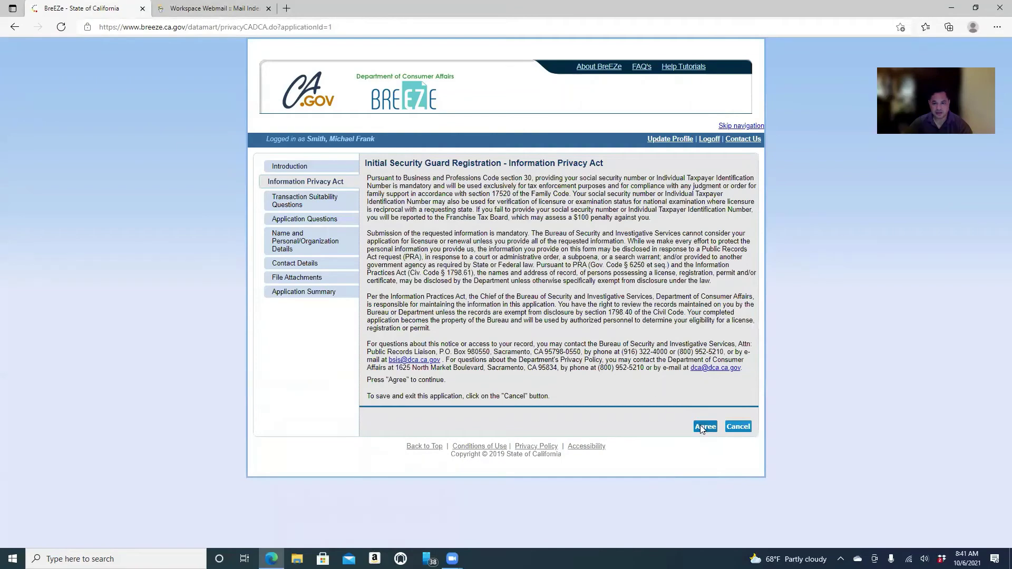
click(703, 427)
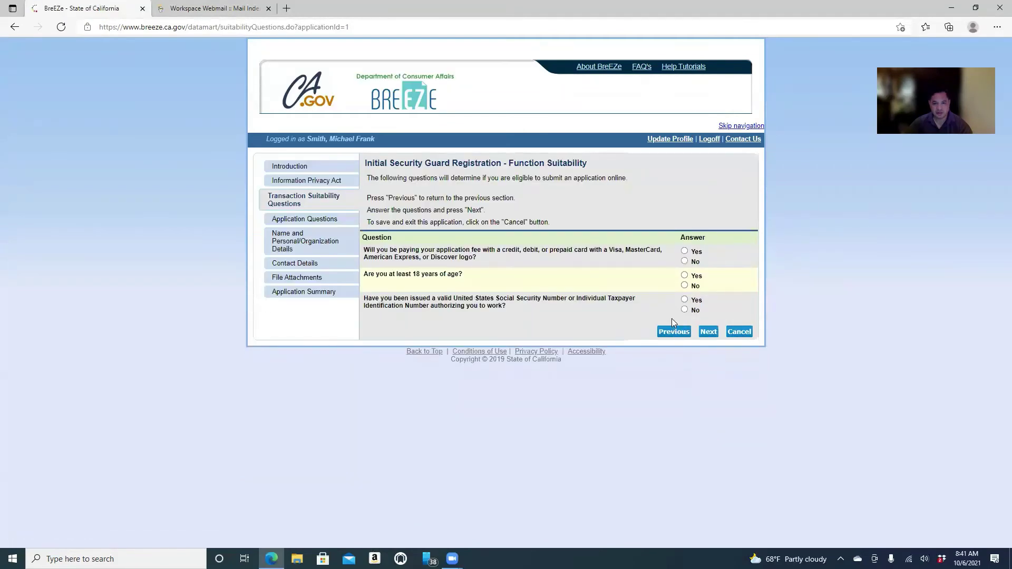
Answer Yes to the card payment, age and Social Security number questions, then continue.
click(684, 252)
click(684, 275)
click(685, 300)
click(707, 333)
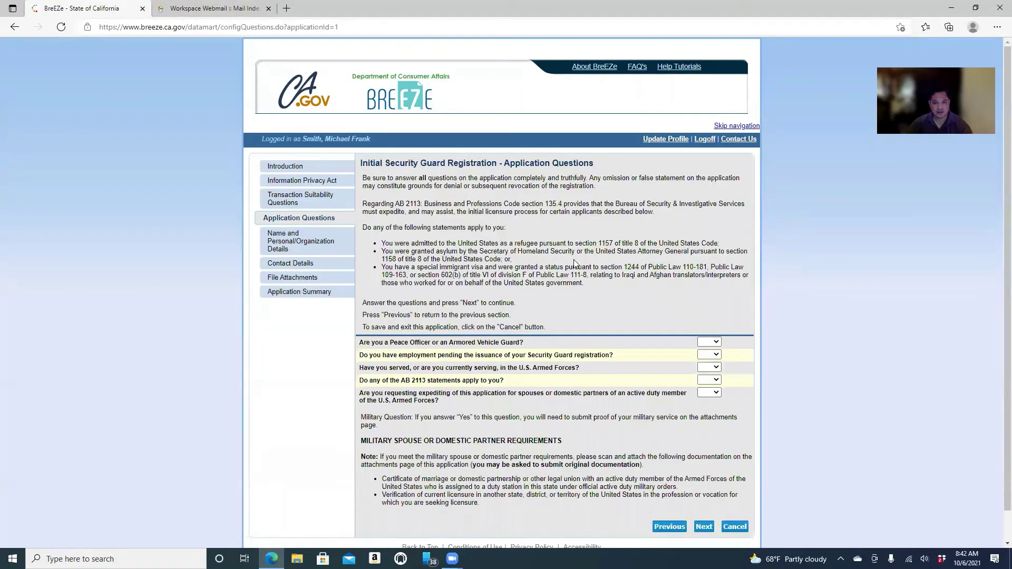
Answer No to peace officer, No to pending employment, and Yes to armed forces.
scroll(575, 262, down, 1)
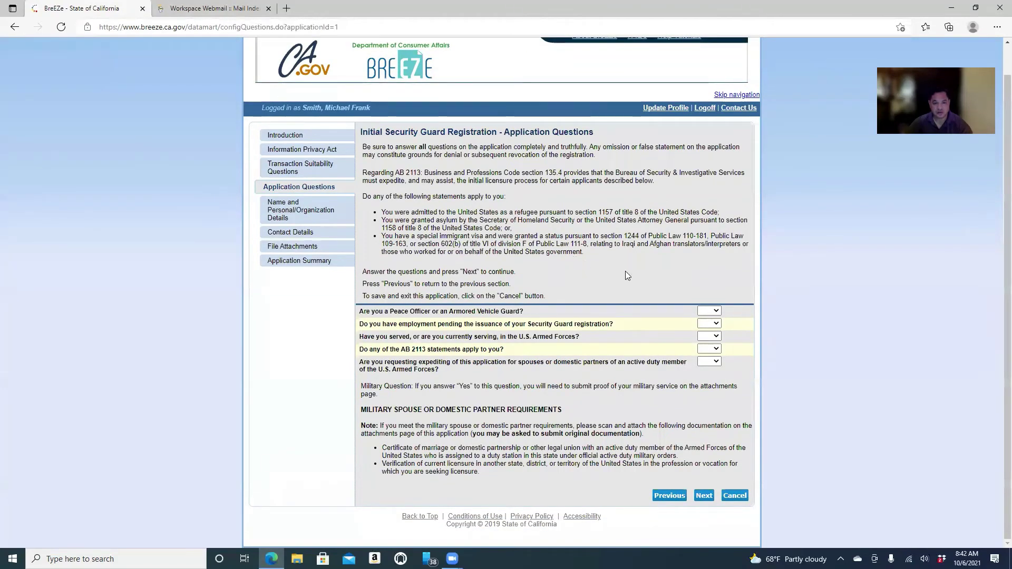
click(716, 311)
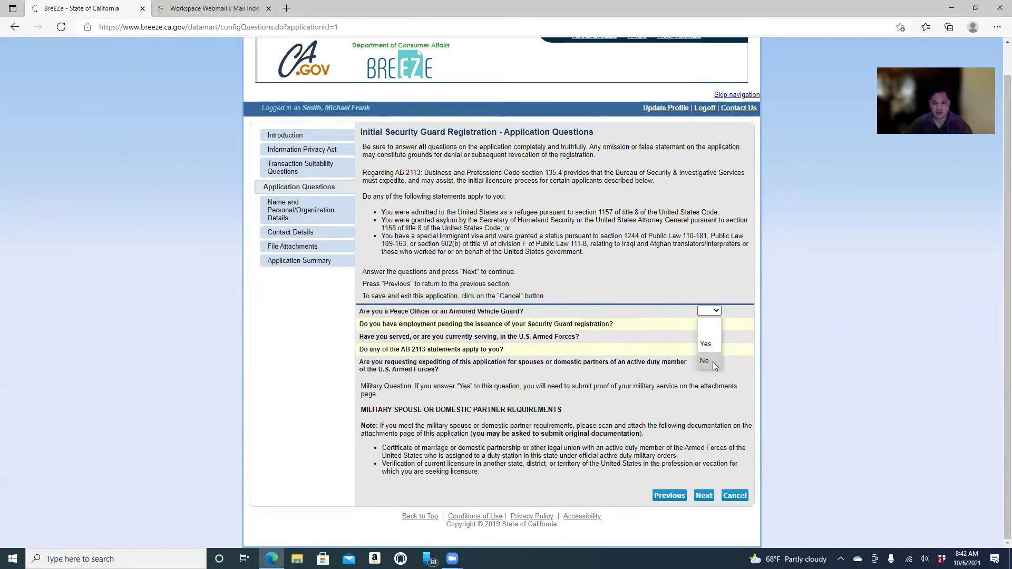
click(712, 361)
click(715, 324)
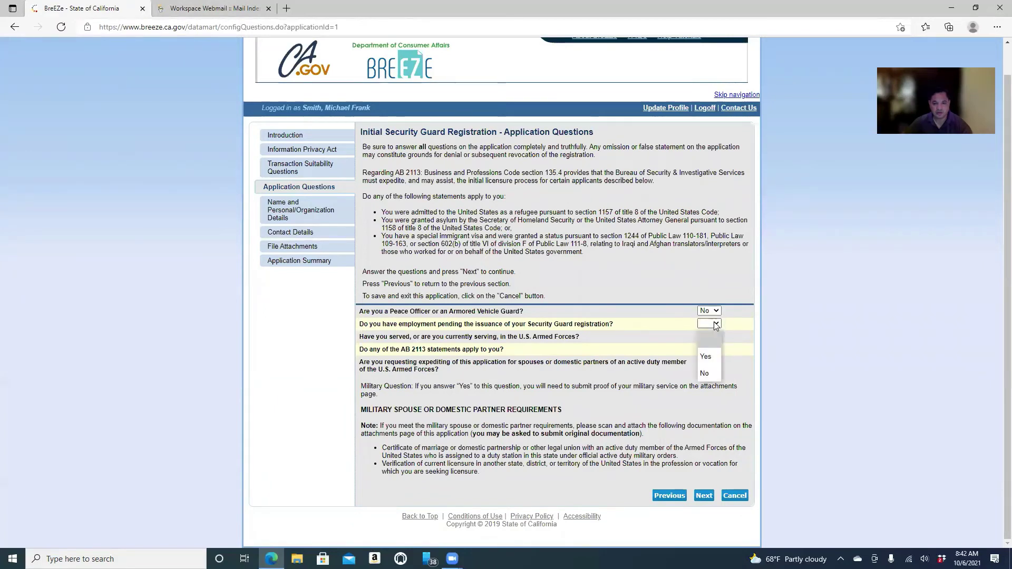
click(706, 374)
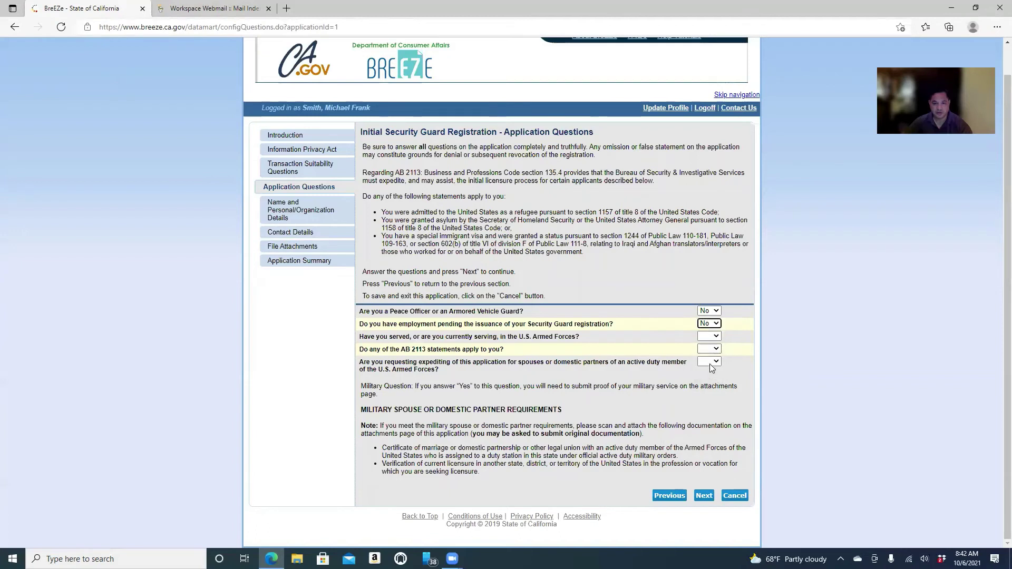
click(717, 338)
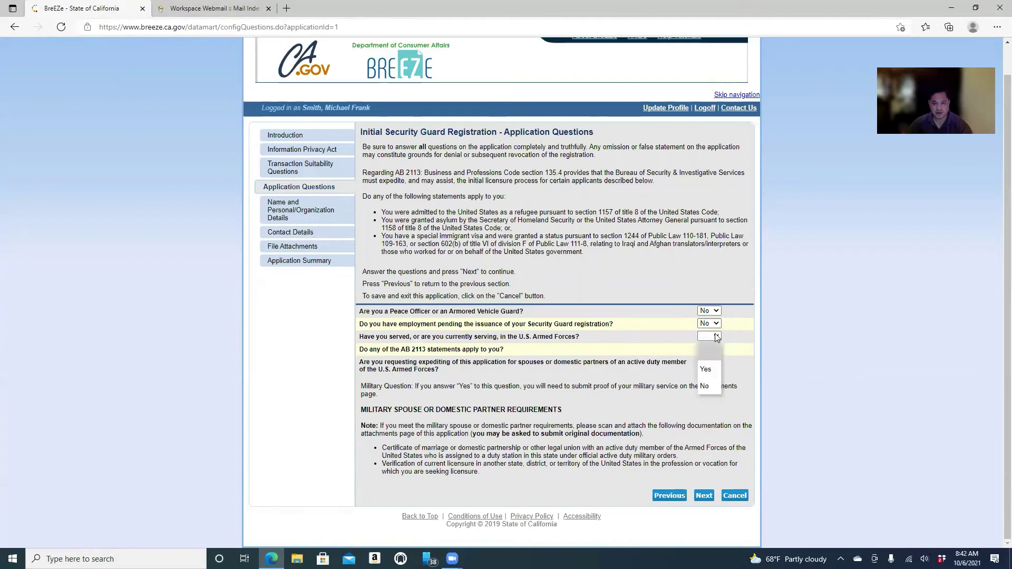
click(715, 371)
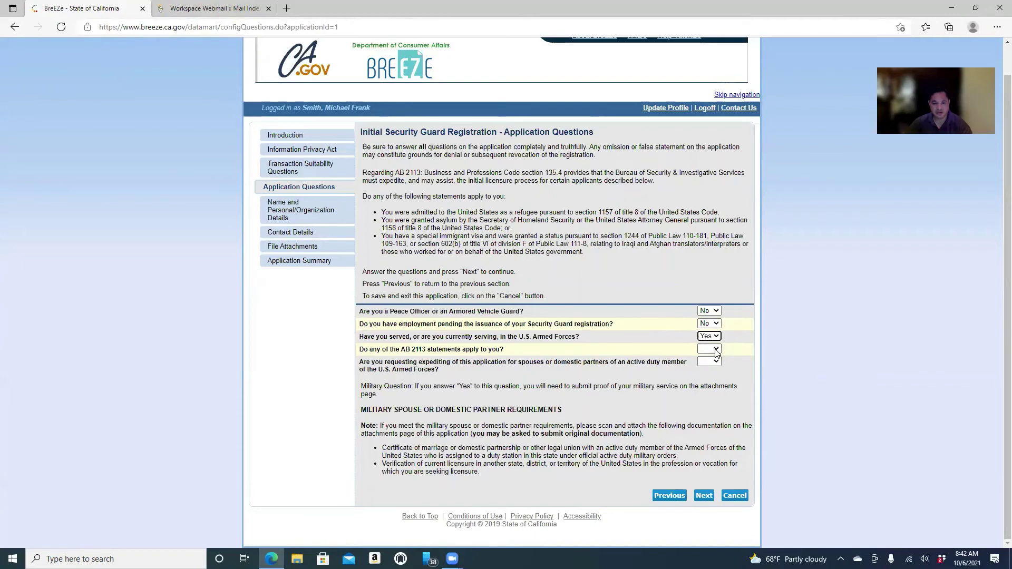
Answer No to the AB 2113 and spouse expediting questions, then submit the answers.
click(716, 349)
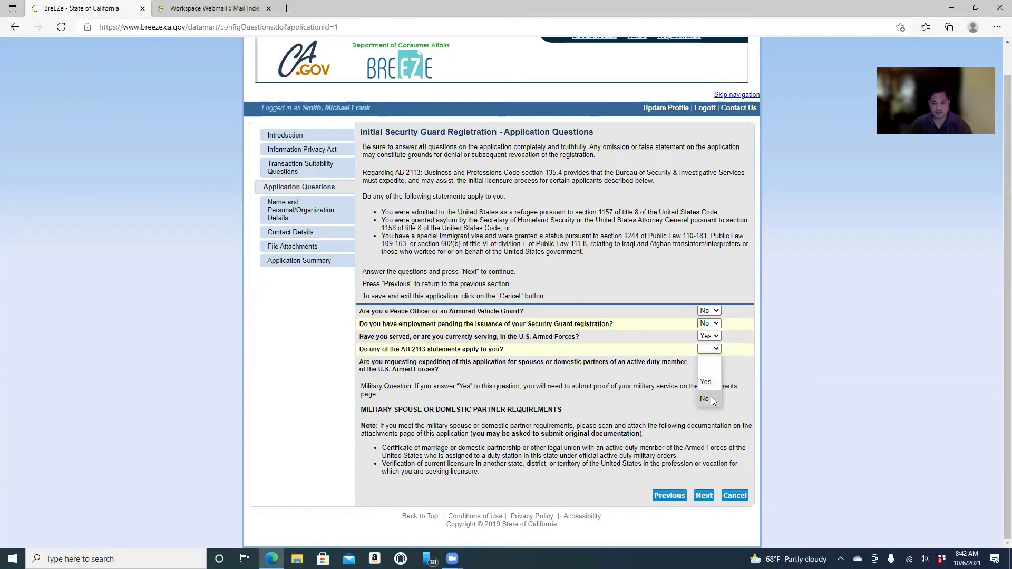
click(711, 400)
click(708, 350)
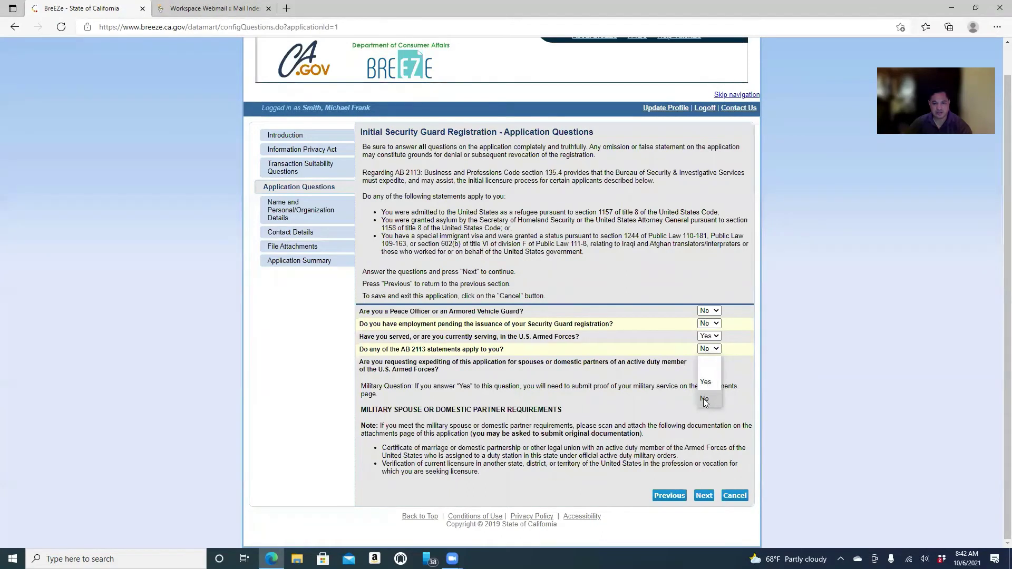
click(706, 399)
click(712, 362)
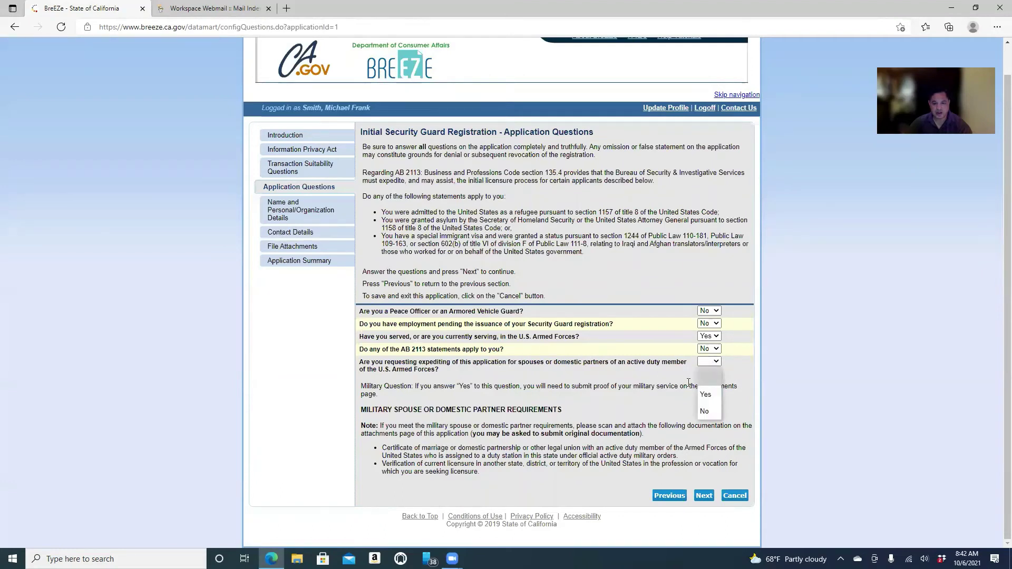
click(713, 411)
click(672, 395)
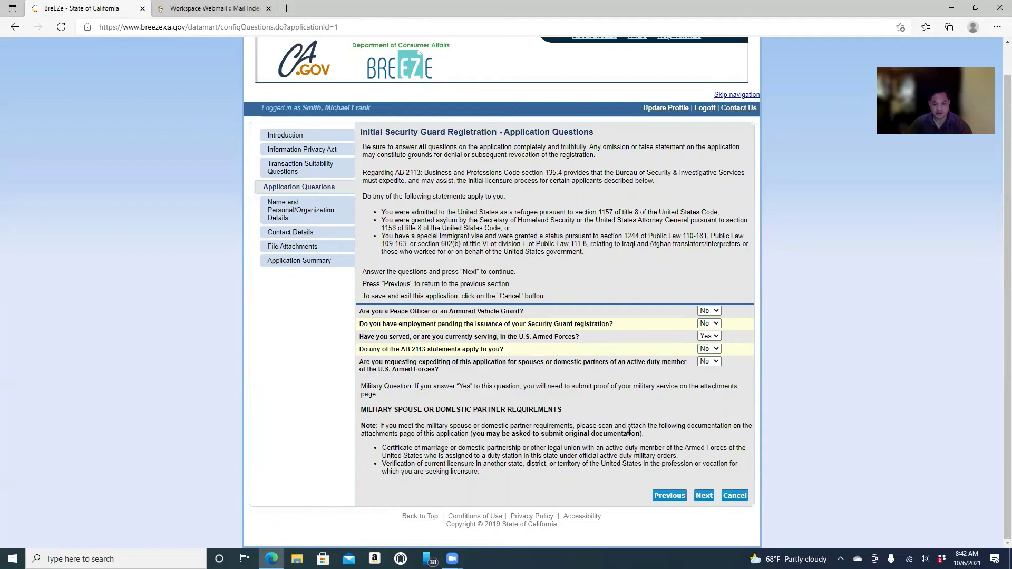
click(703, 495)
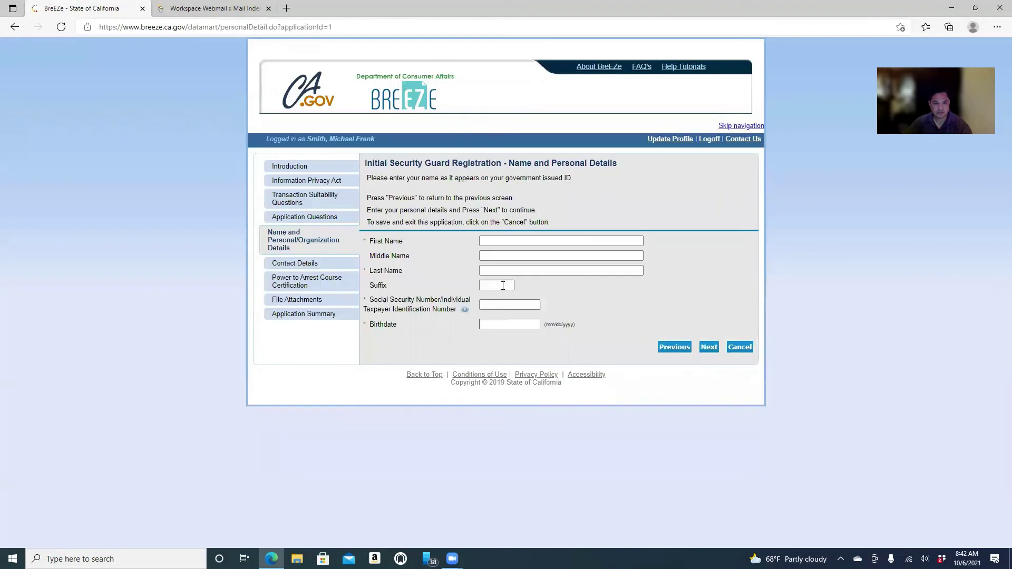
Enter the applicant's first, middle and last names, fixing a typo in the first name.
click(489, 240)
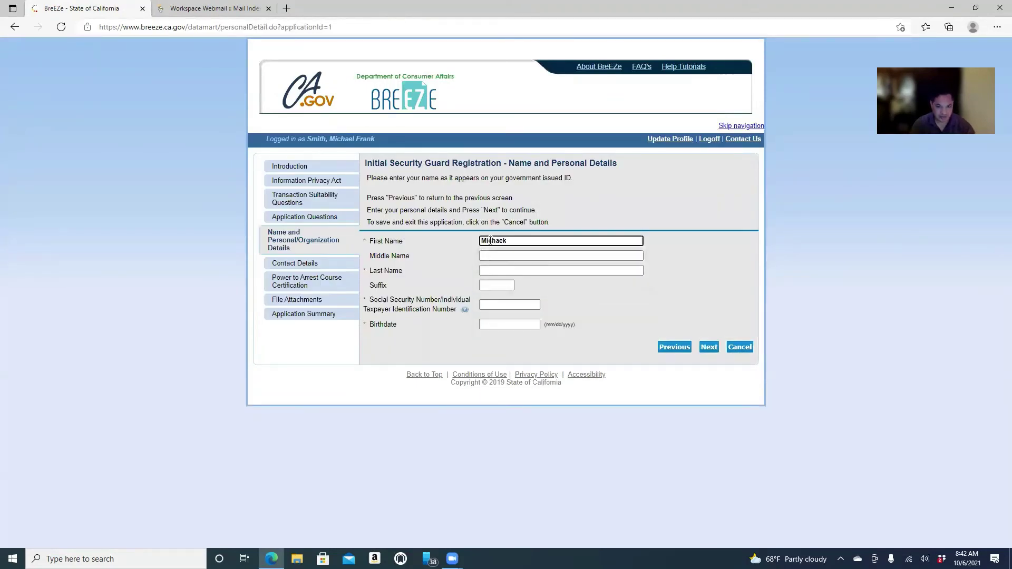
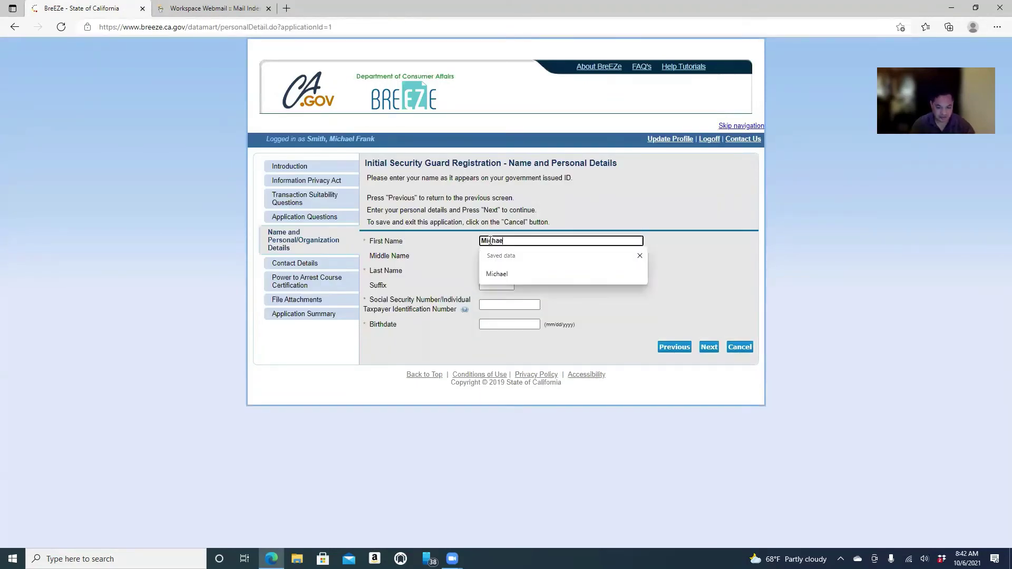
key(Tab)
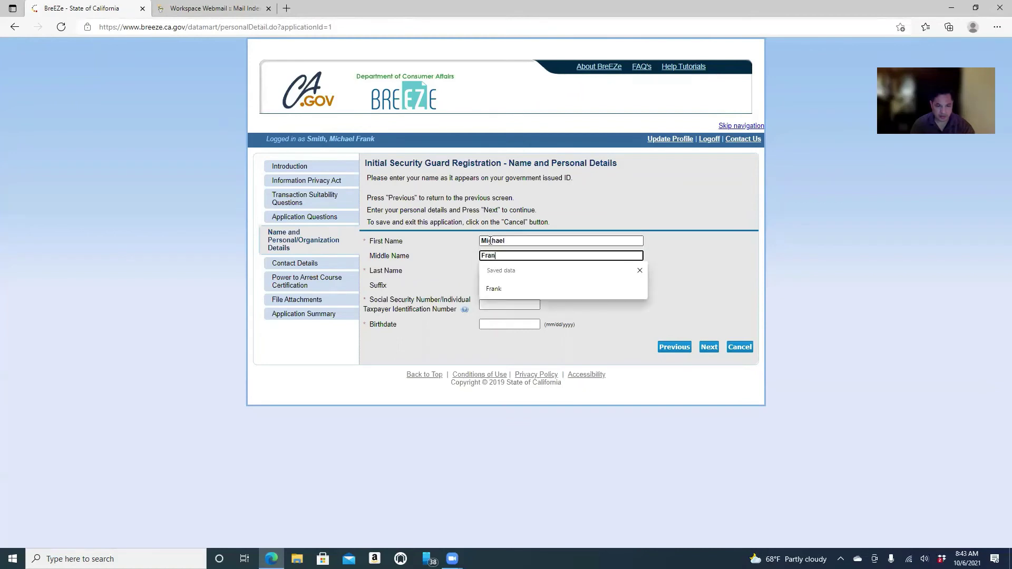
key(Tab)
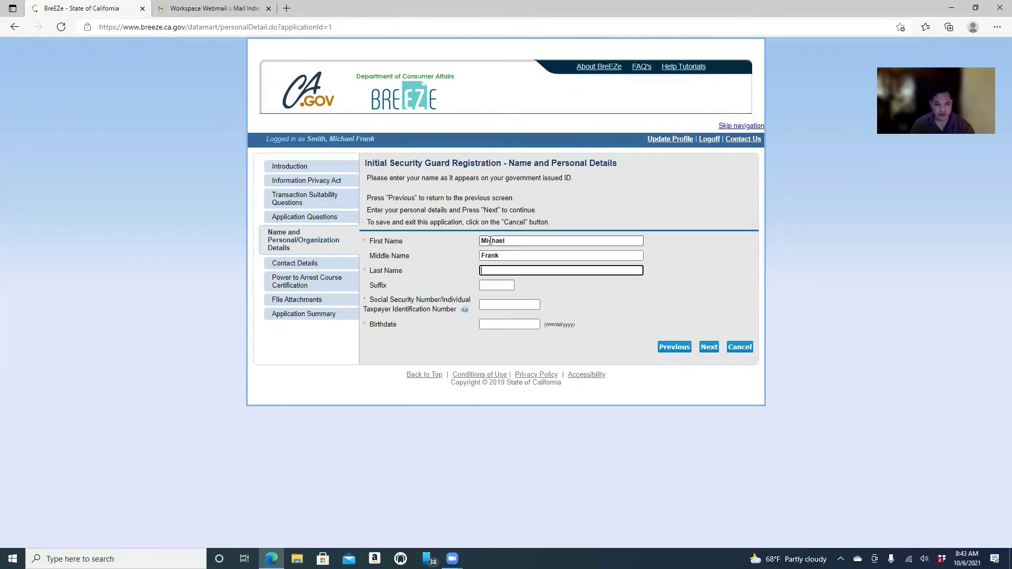
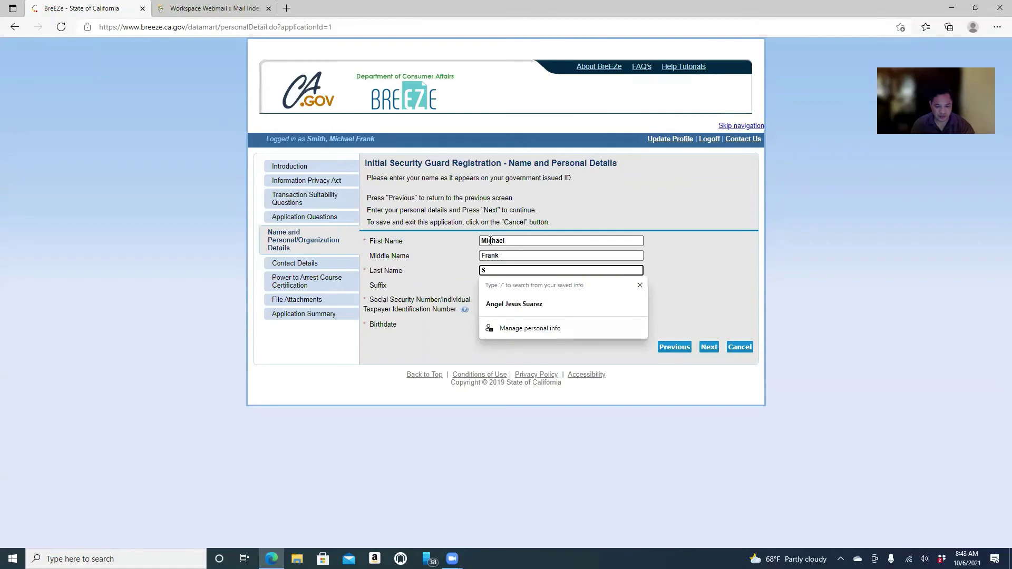
key(Tab)
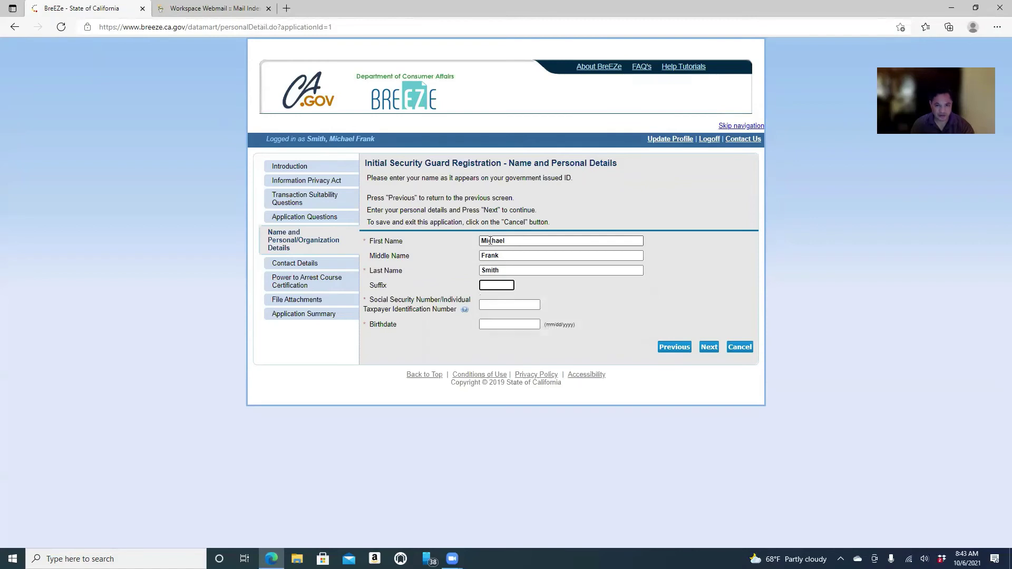
Skip the suffix, enter the SSN digits and birthdate, and submit the personal details.
key(Tab)
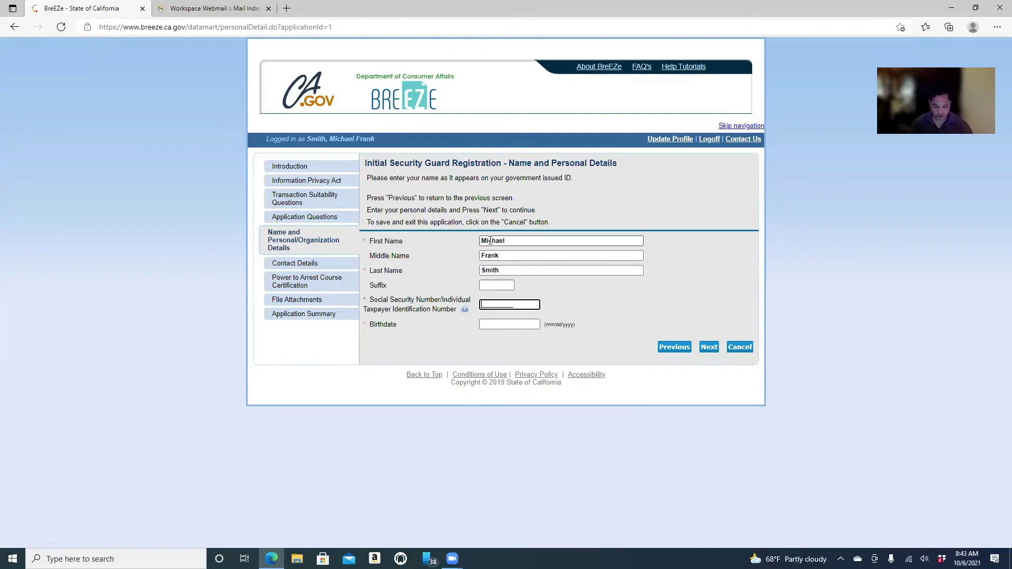
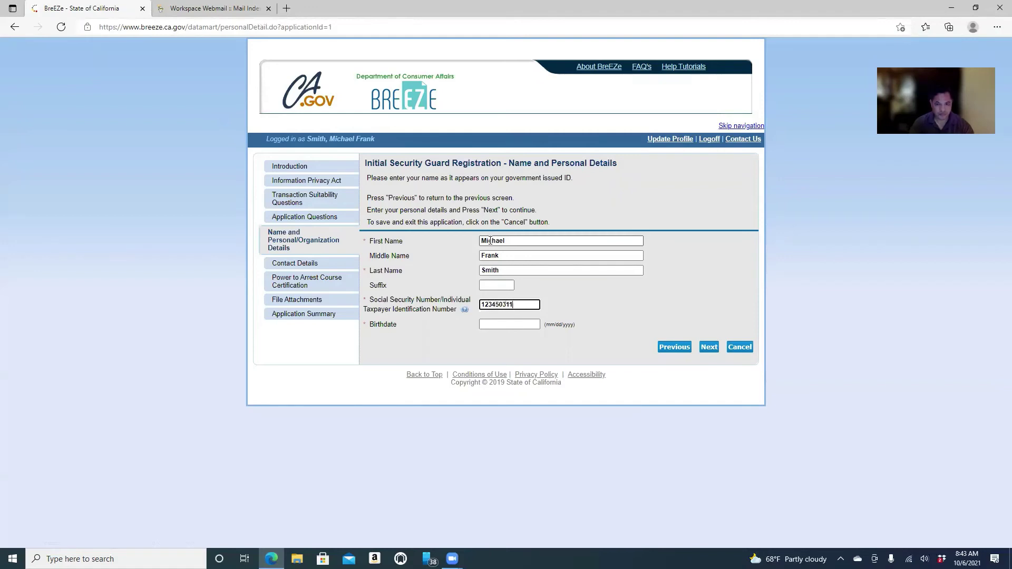
key(Tab)
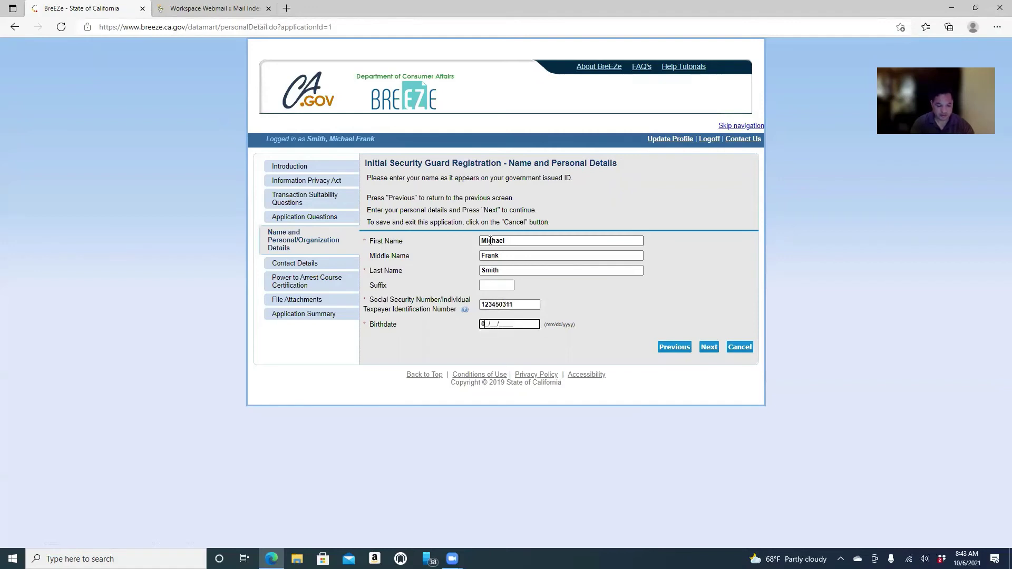
text(01/)
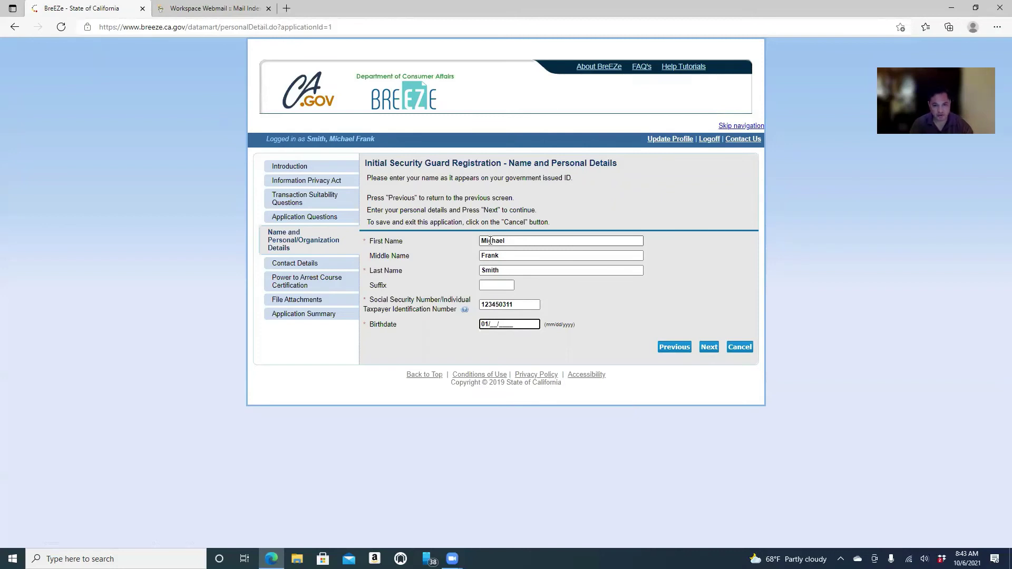
text(01/2000)
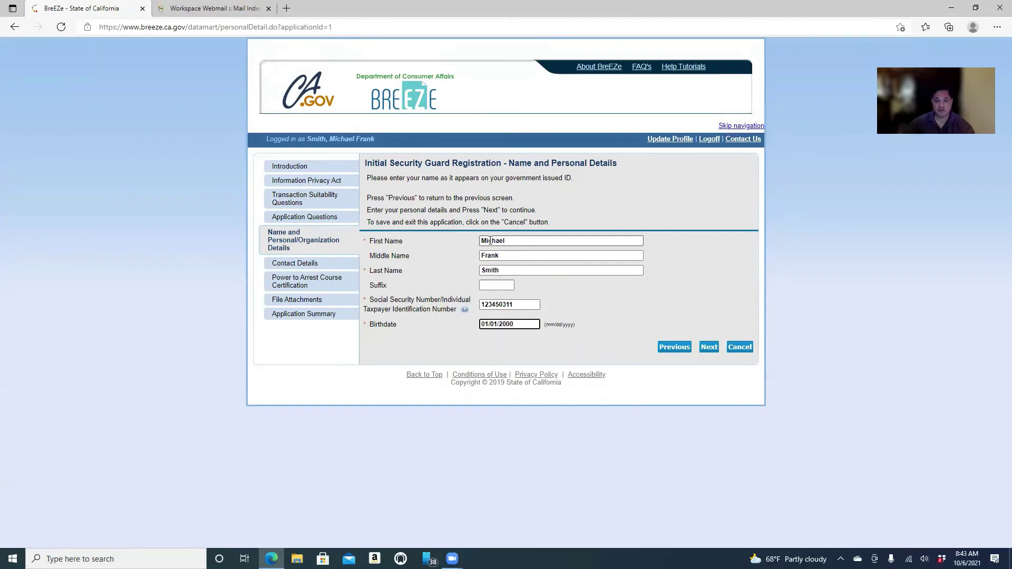
click(709, 346)
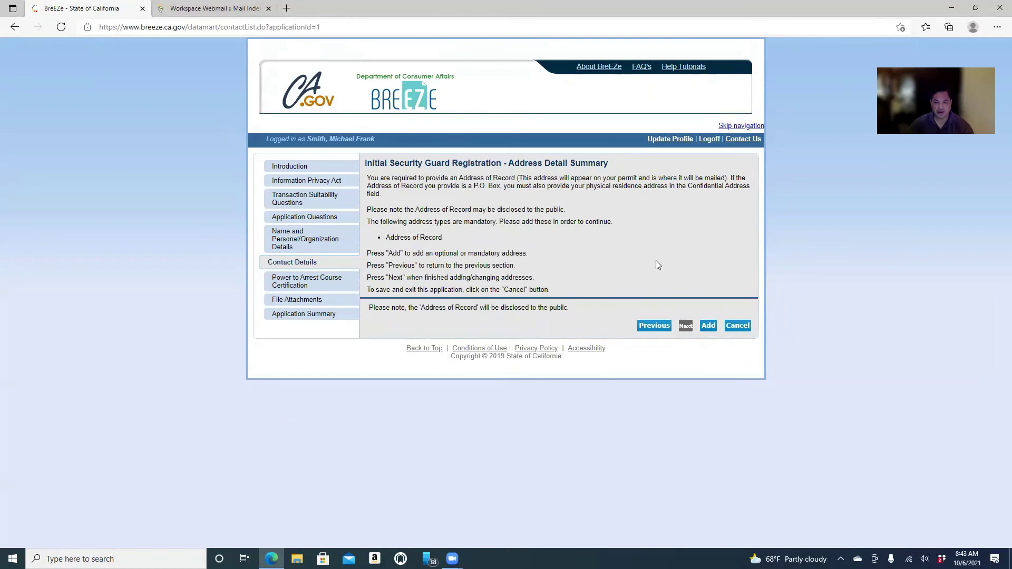
Add a new address of type 'Address of Record' and proceed to its entry form.
click(708, 326)
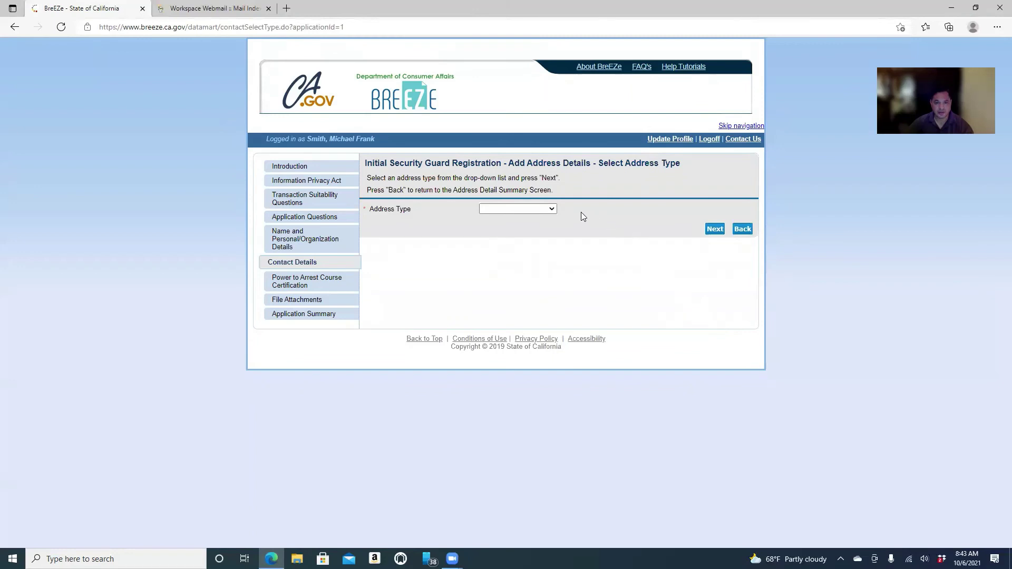
click(553, 208)
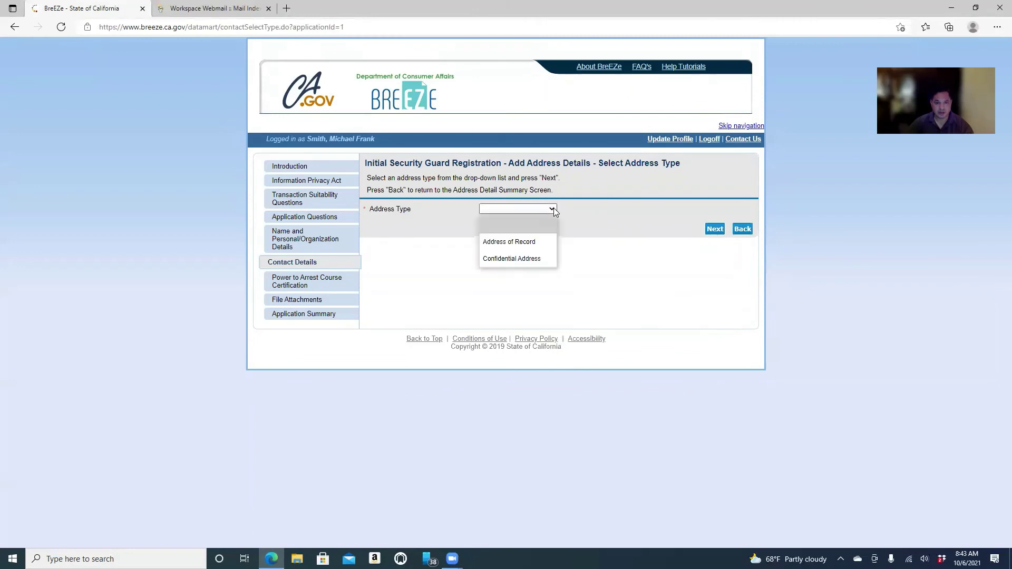
click(540, 241)
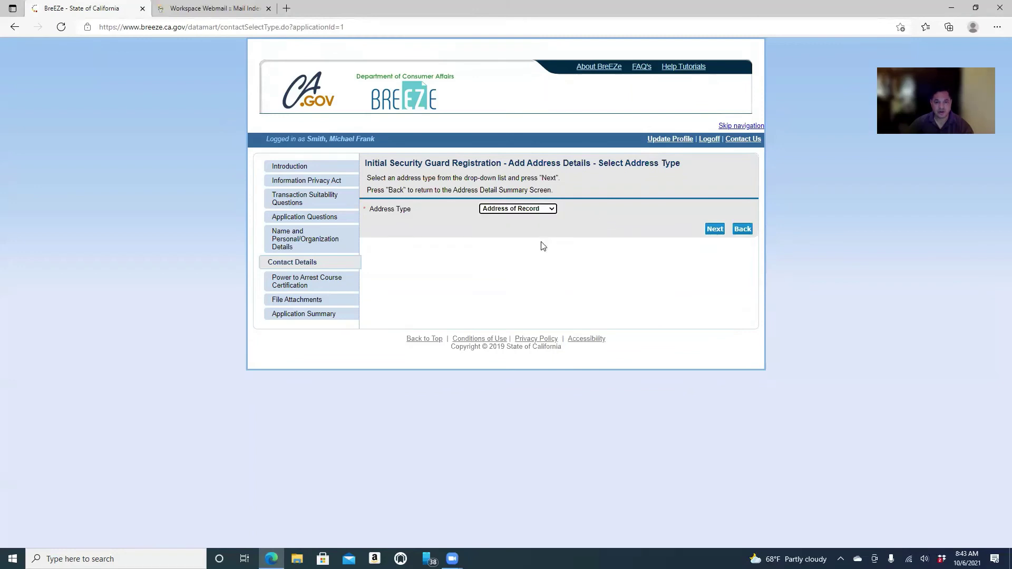
click(715, 231)
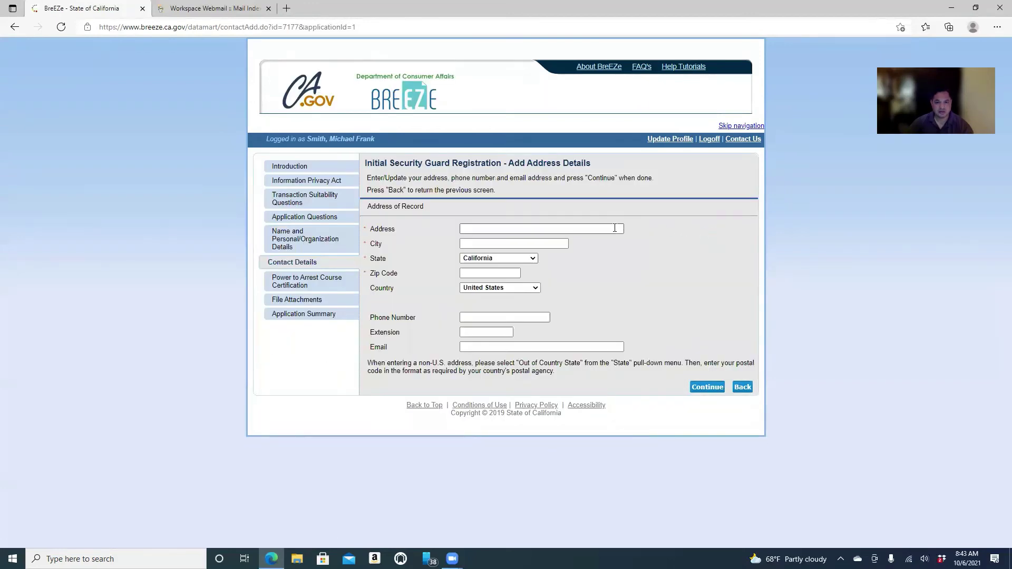
Enter the street address, city and ZIP code, keep State California, and submit for validation.
click(615, 228)
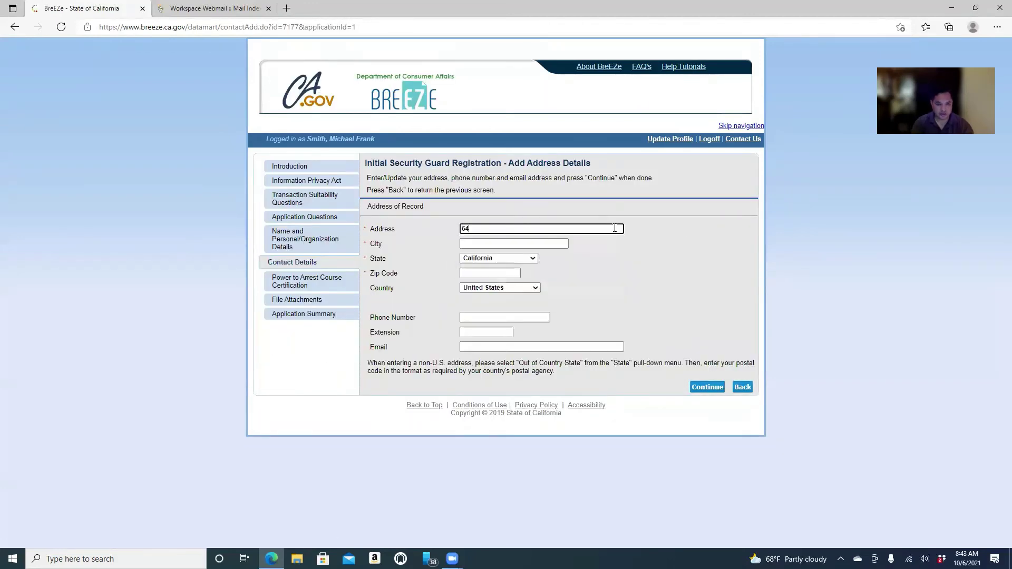
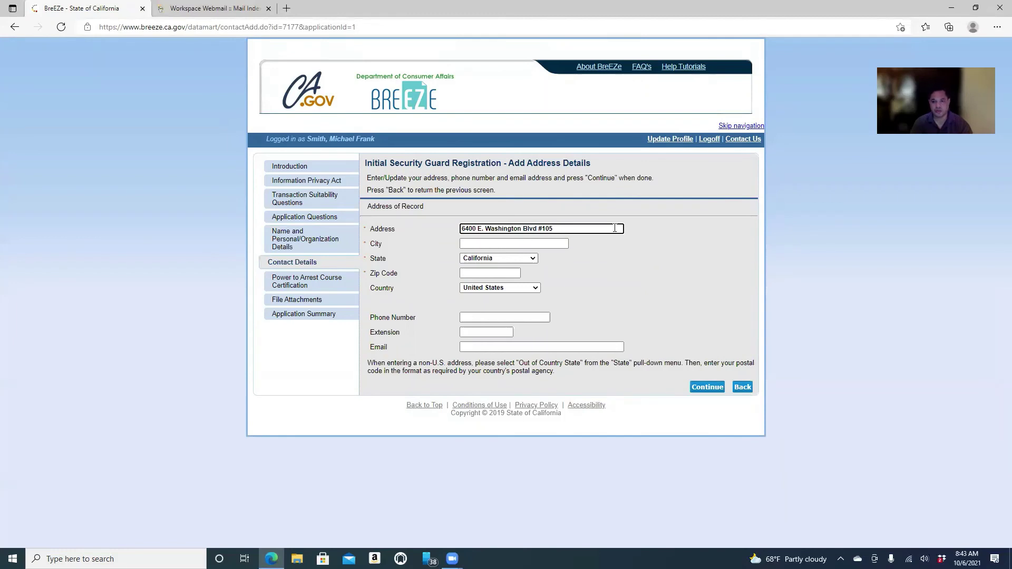
click(546, 242)
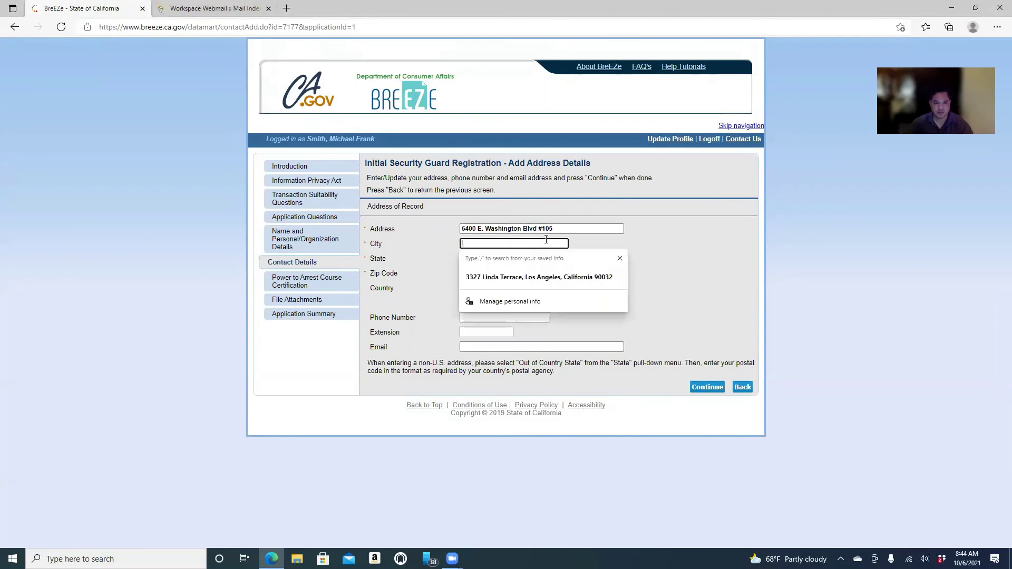
text(Commerce)
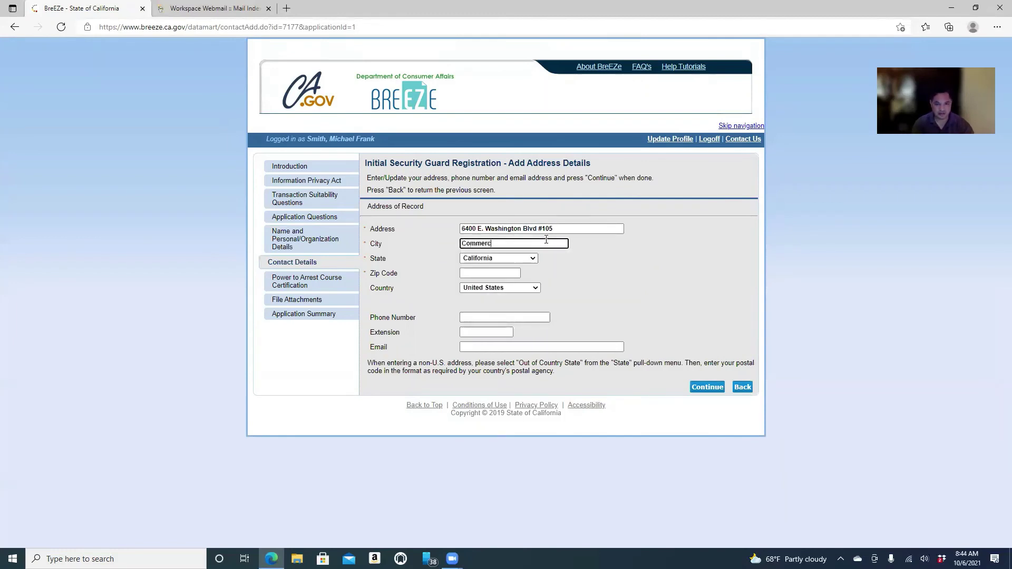
key(Tab)
key(Tab)
text(90040)
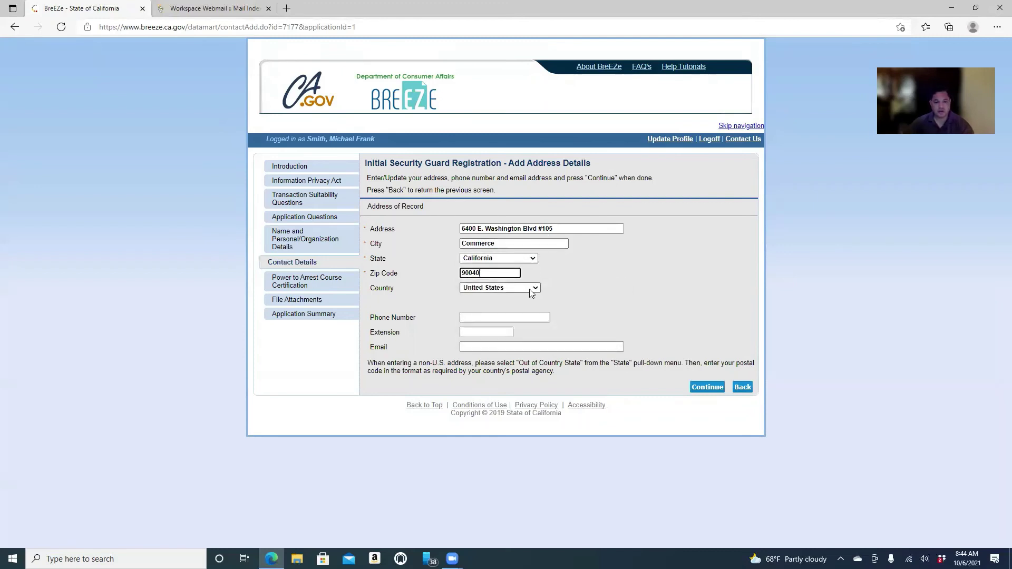
click(480, 317)
click(439, 321)
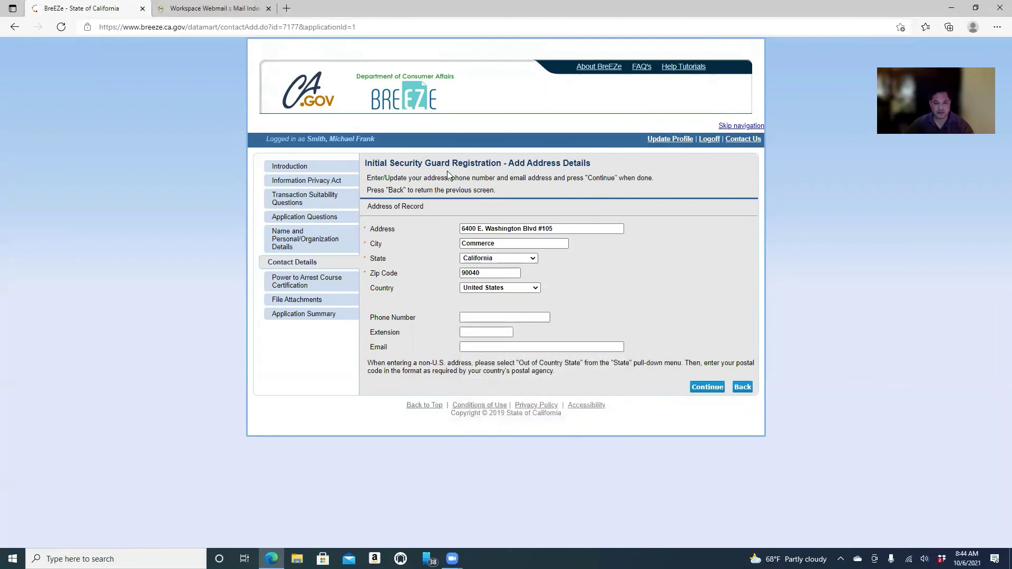
click(705, 386)
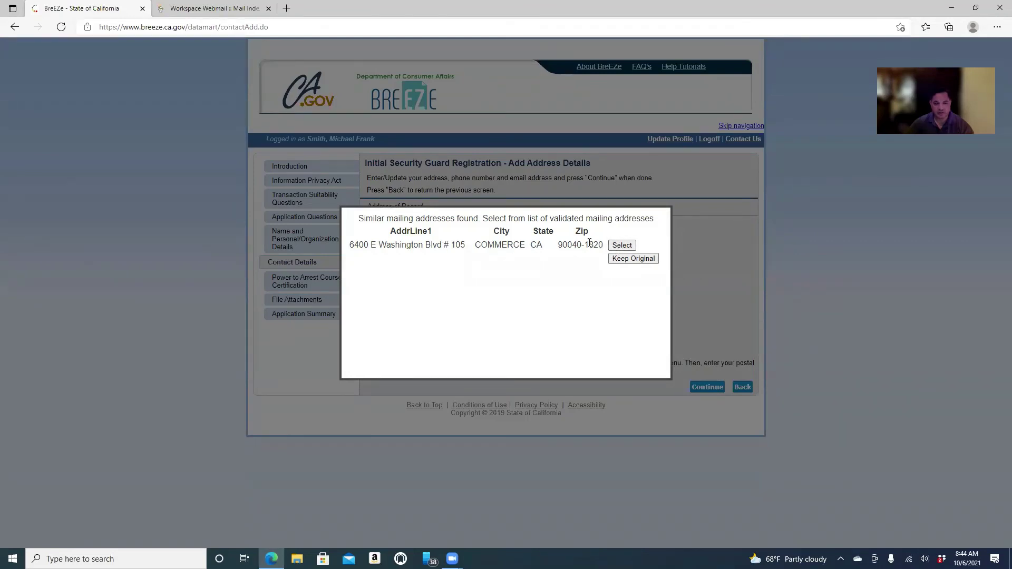
Accept the validated address, advance to the Power to Arrest step, and log off.
click(621, 246)
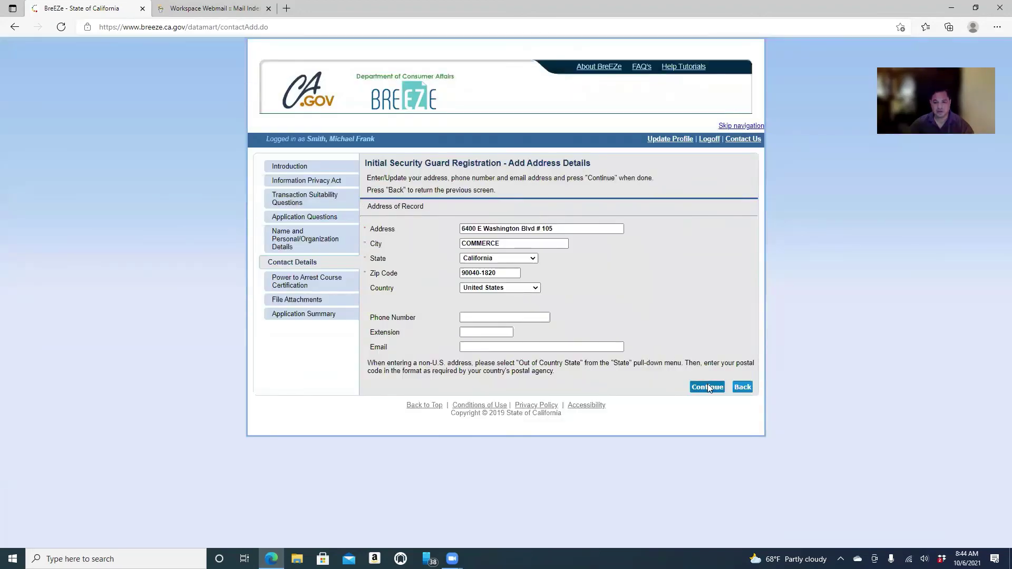
click(708, 389)
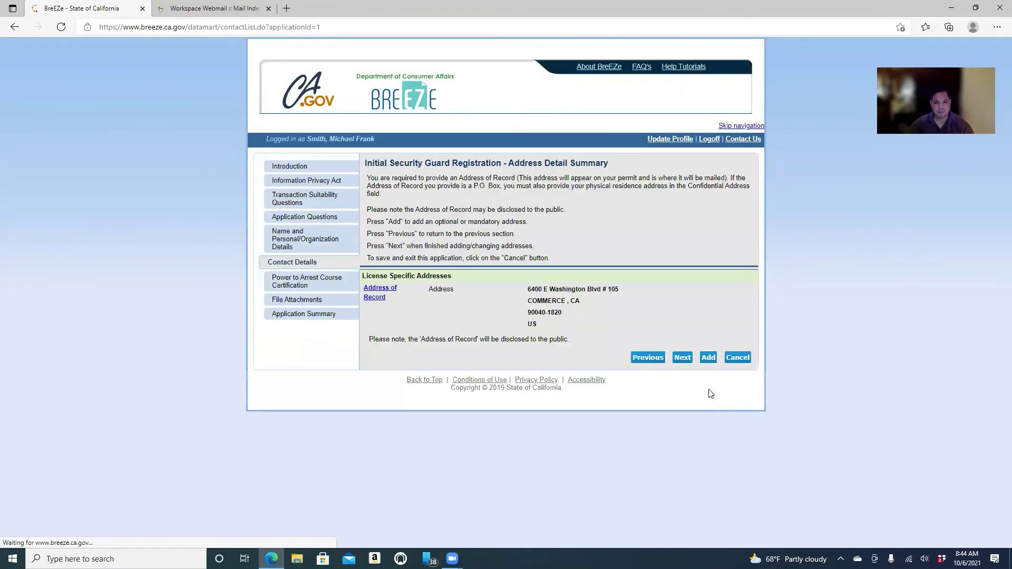
click(682, 358)
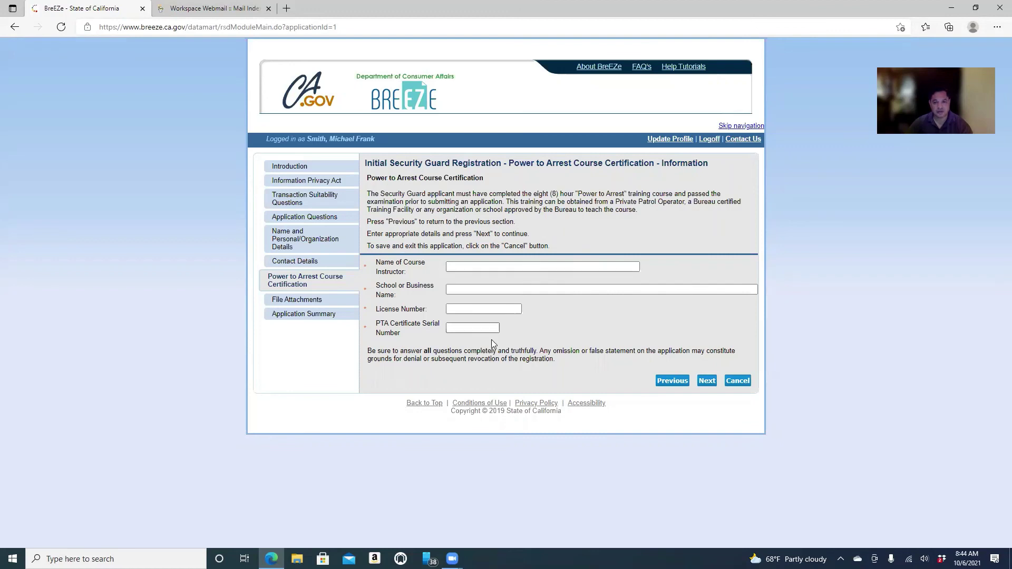
click(707, 141)
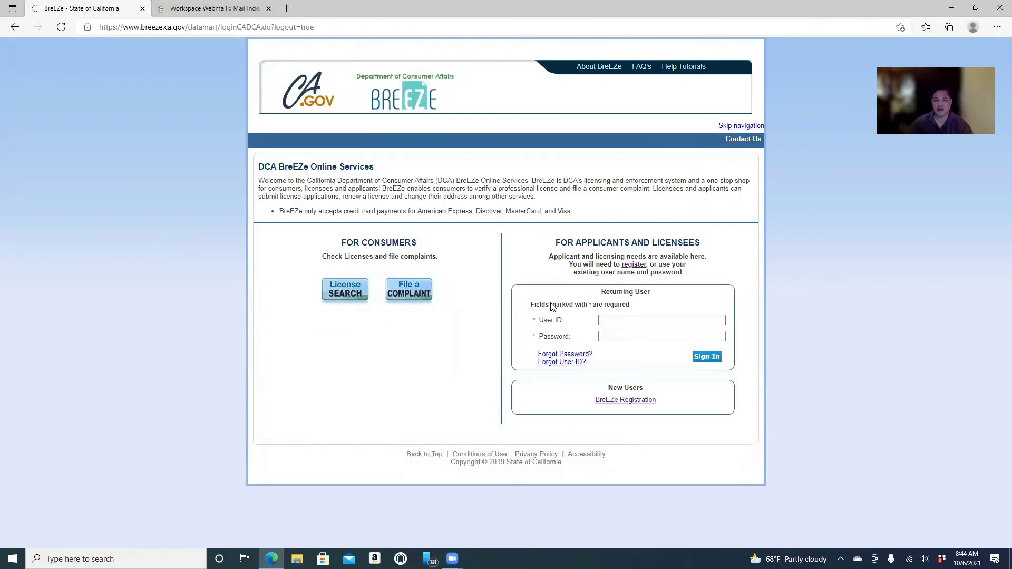
Type the user ID into the User ID field on the sign-in page.
click(617, 321)
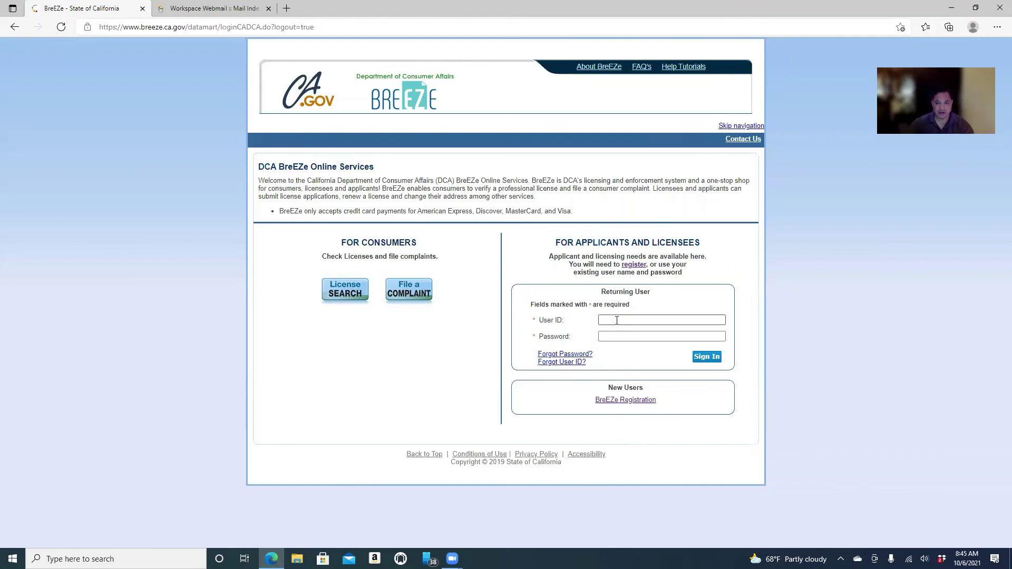
click(617, 320)
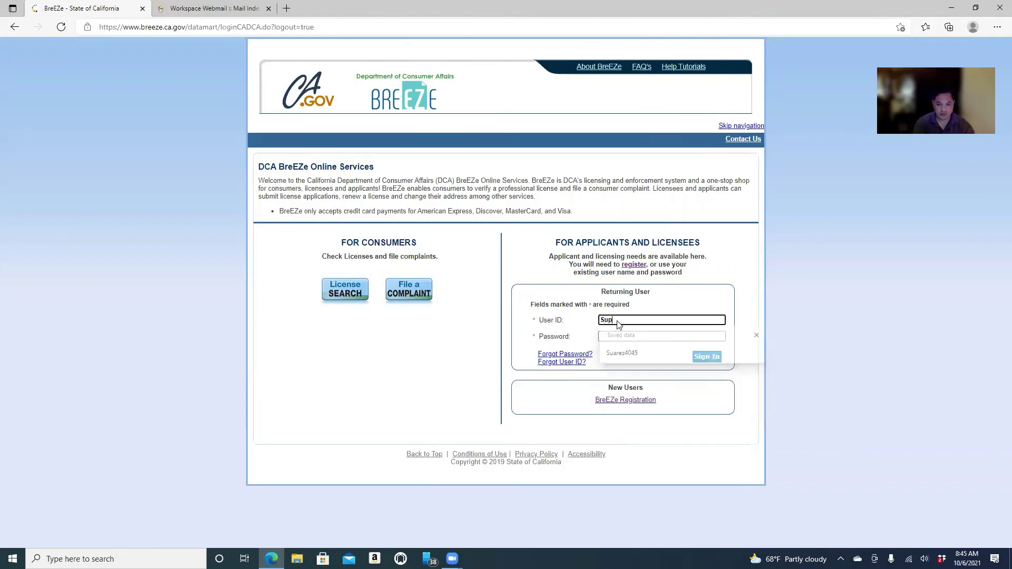
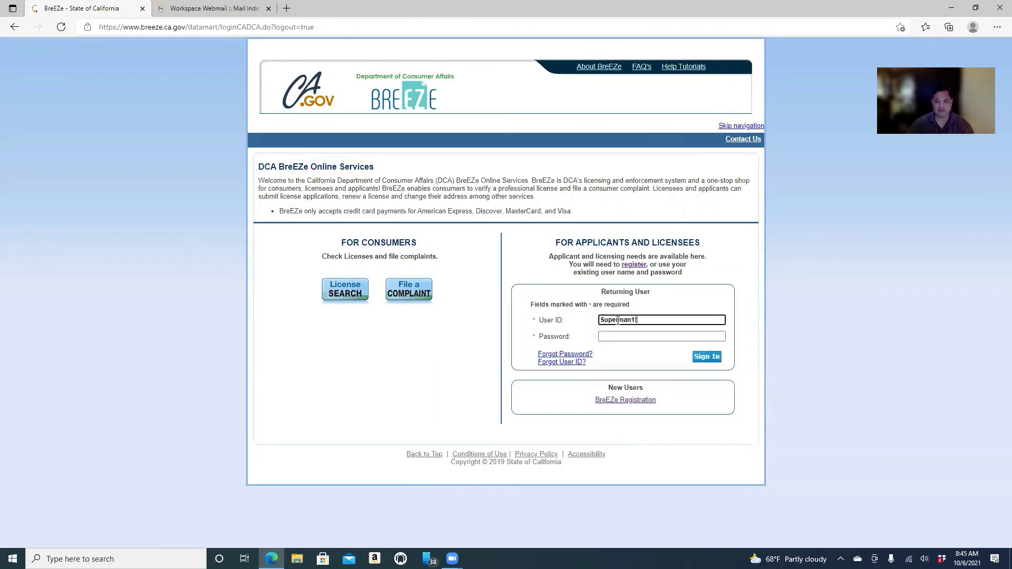